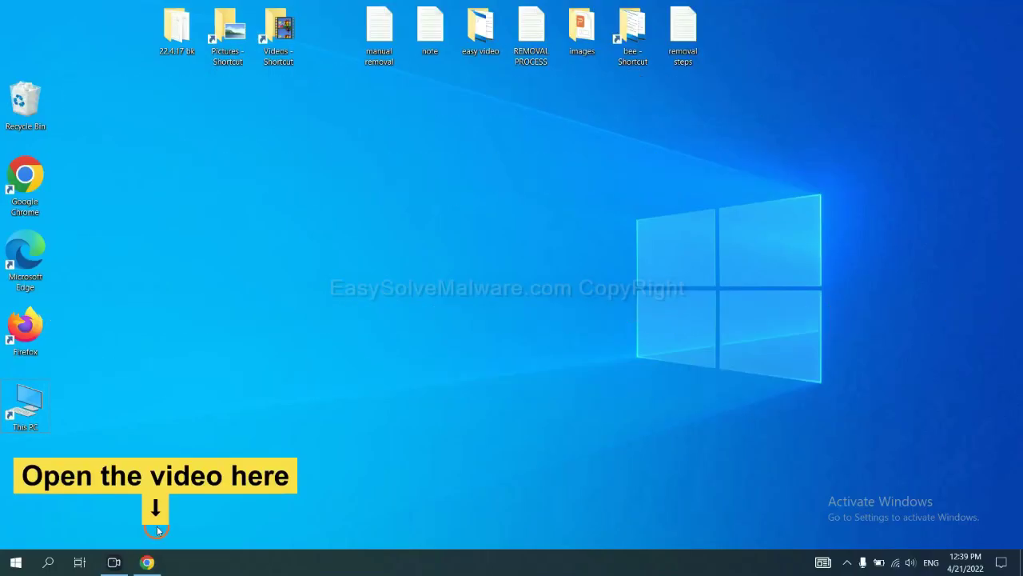
- In Chrome, open the easysolvemalware.com page and download SpyHunter for Windows
click(157, 562)
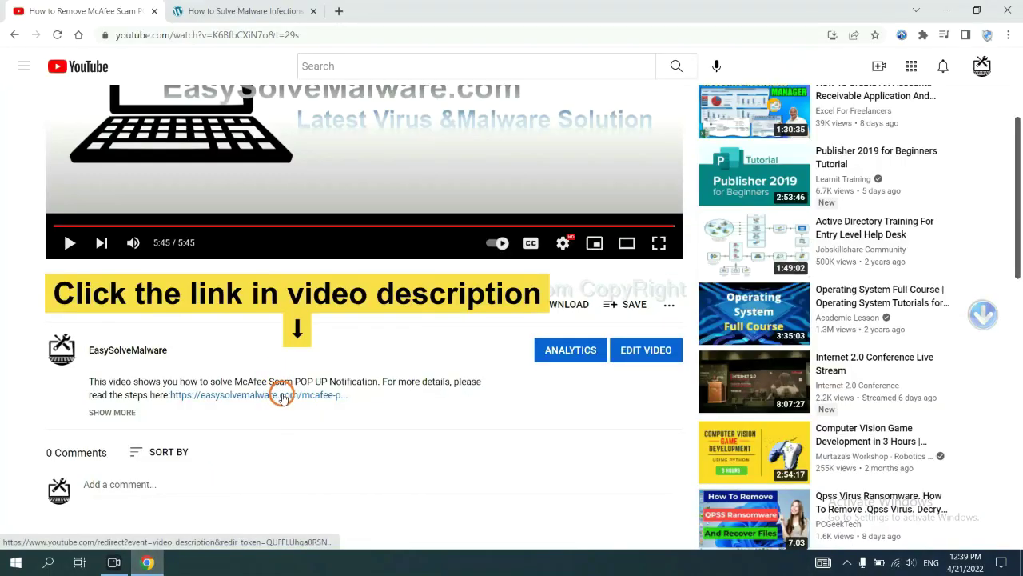
click(263, 10)
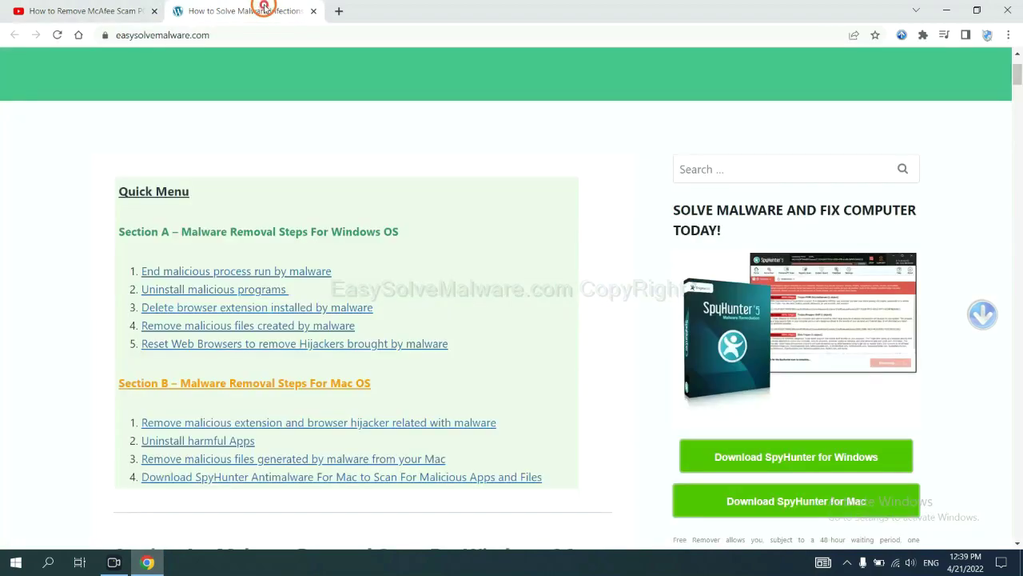
scroll(1019, 274, down, 3)
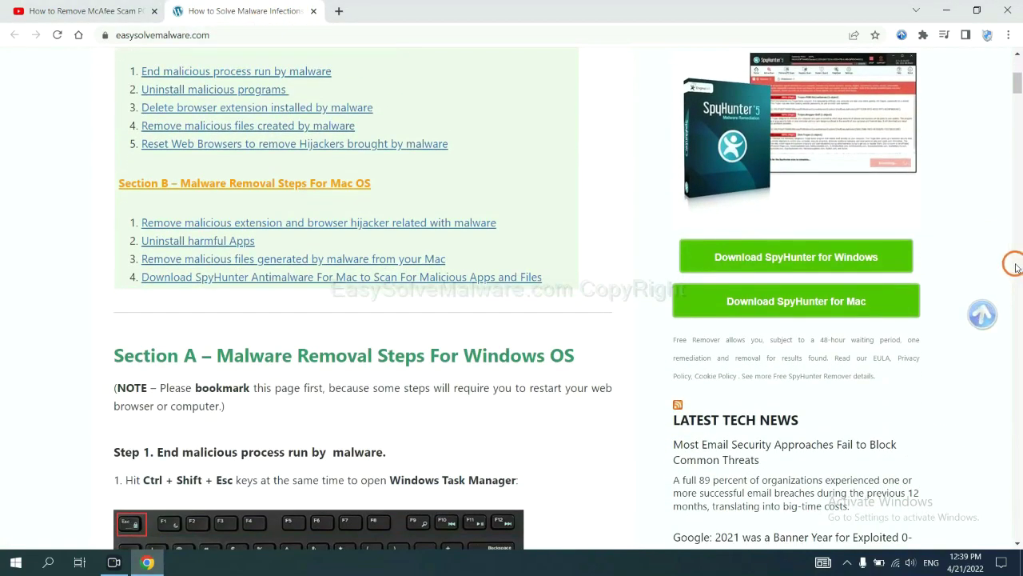
click(869, 256)
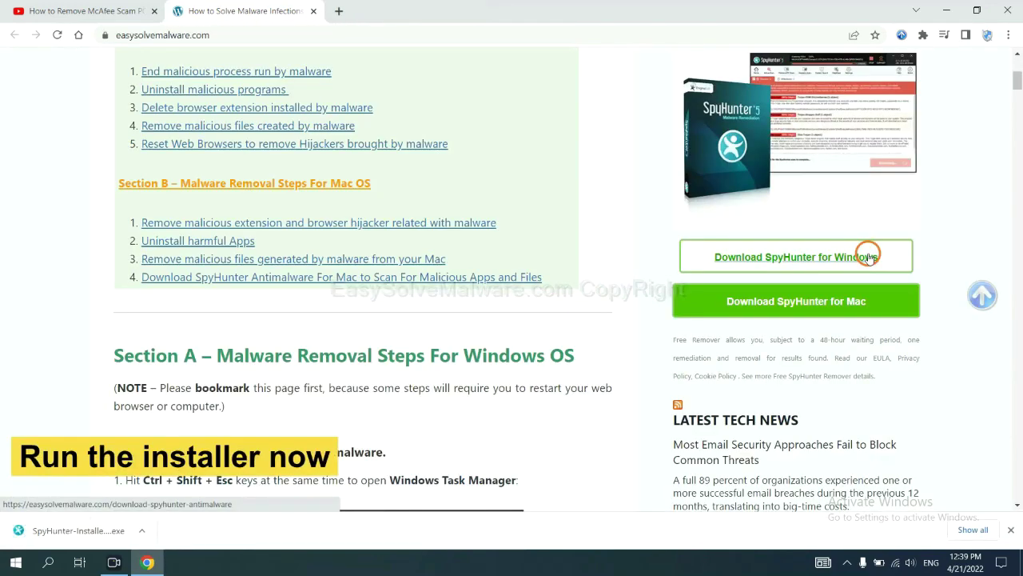
- Run the downloaded SpyHunter installer in English, accept the EULA and Privacy Policy, and complete the installation
click(63, 531)
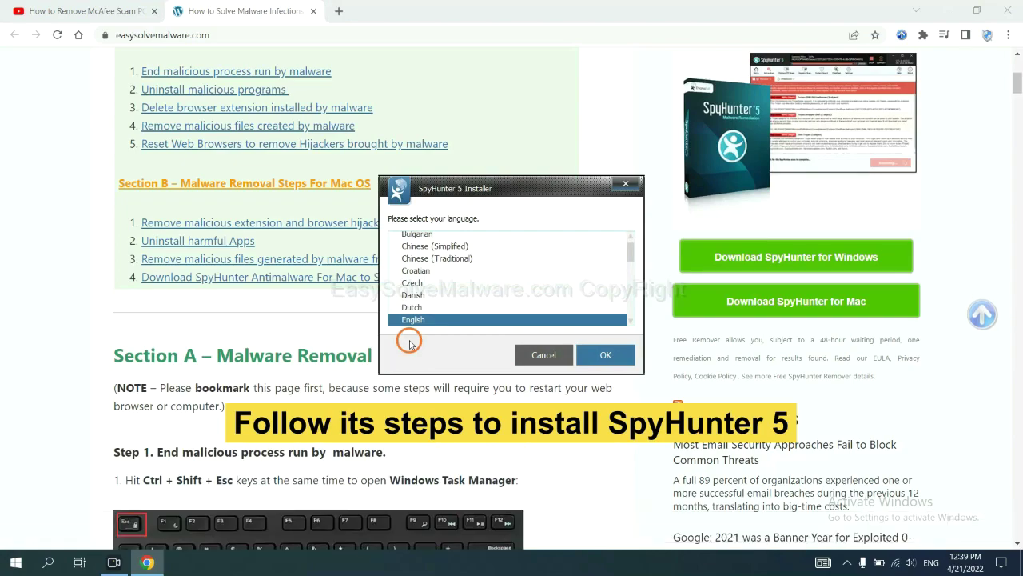
click(592, 355)
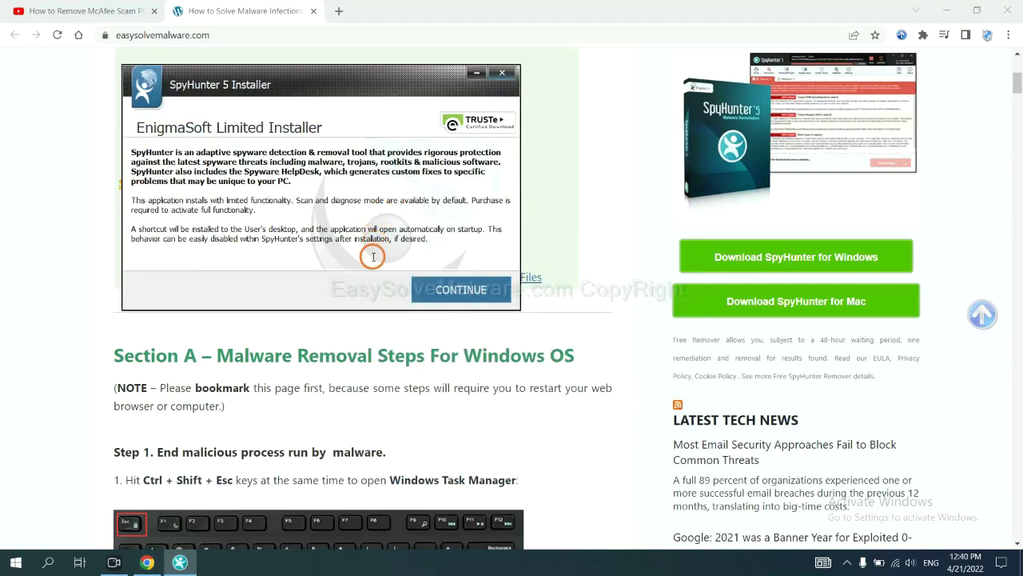
click(437, 290)
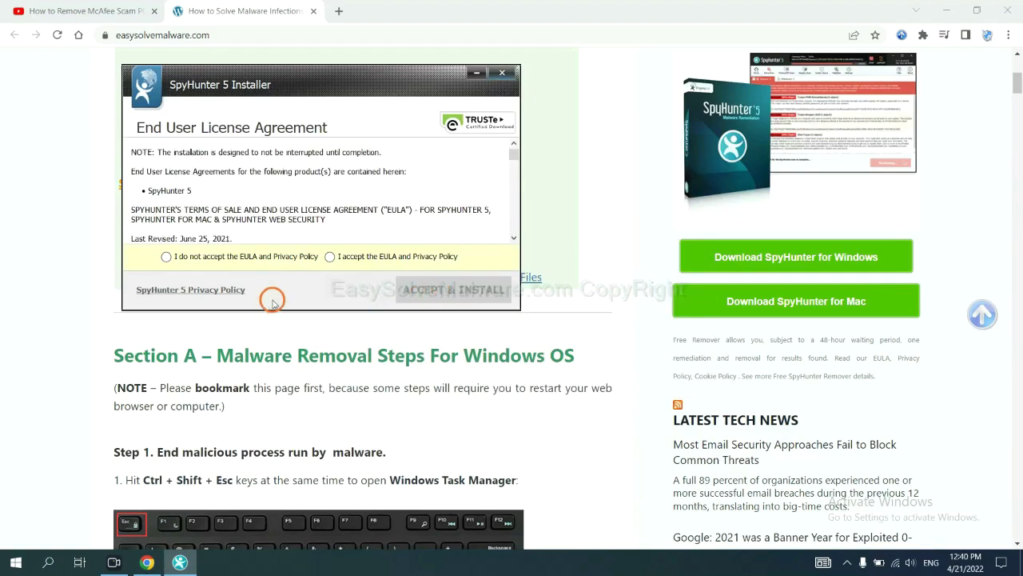
click(329, 256)
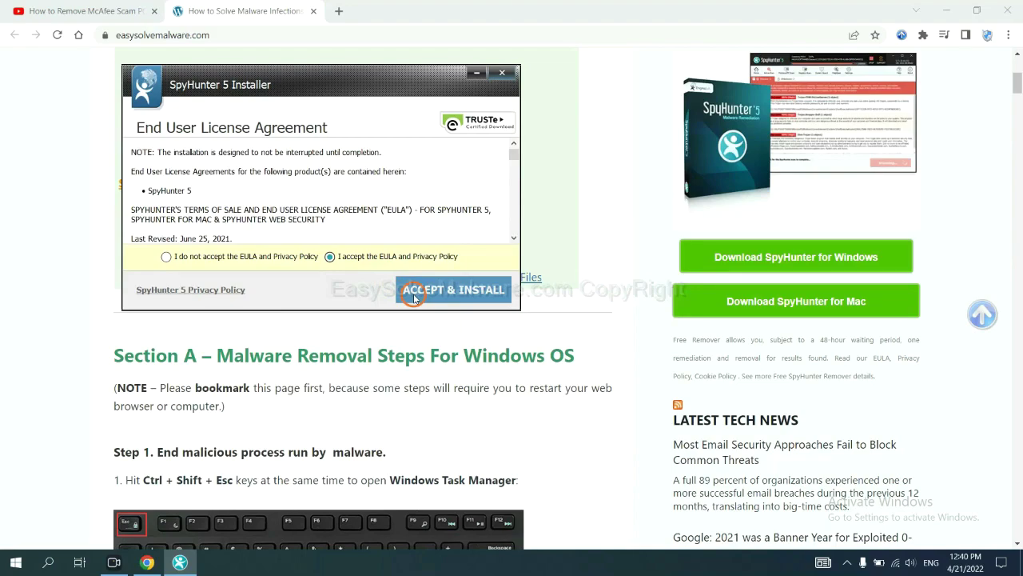
click(414, 295)
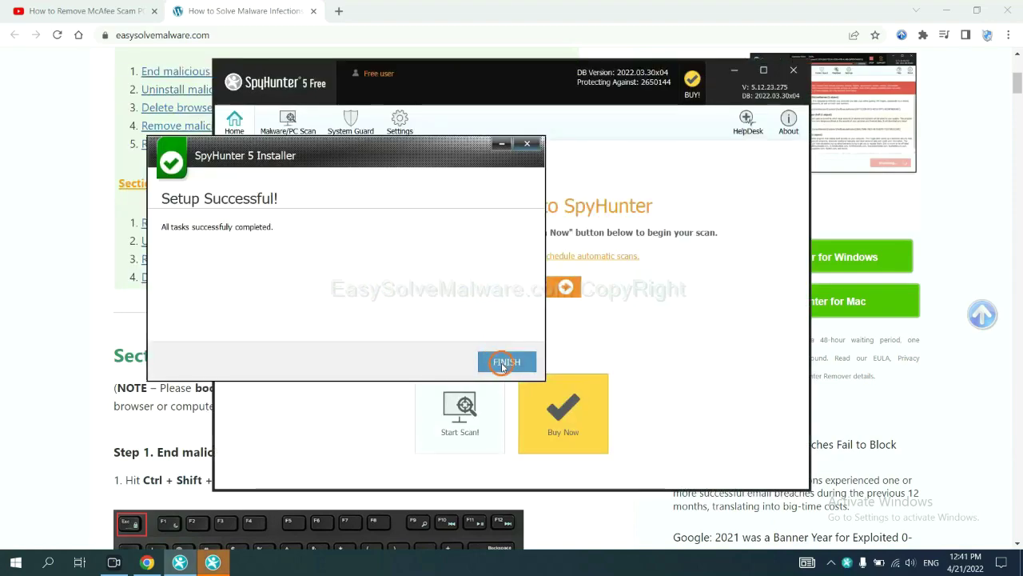
click(503, 360)
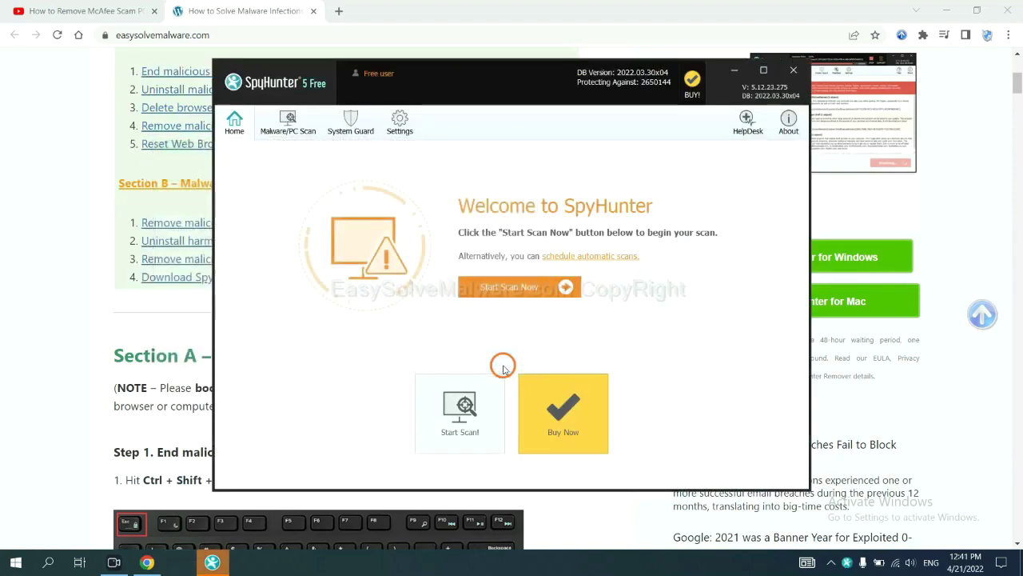
- Start a SpyHunter scan and continue past the unknown objects review with remove360.bat set to Disable
click(504, 293)
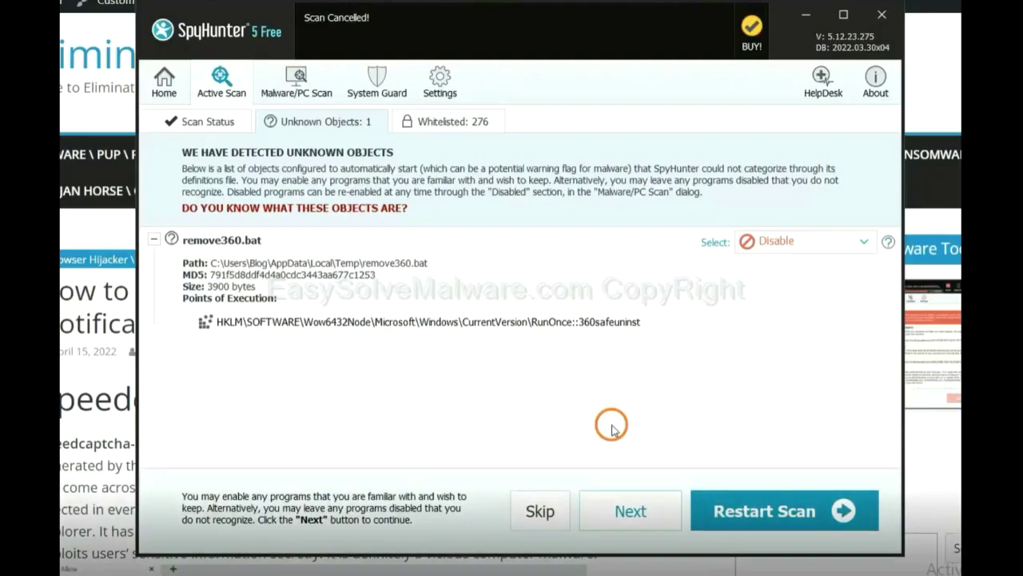
click(630, 514)
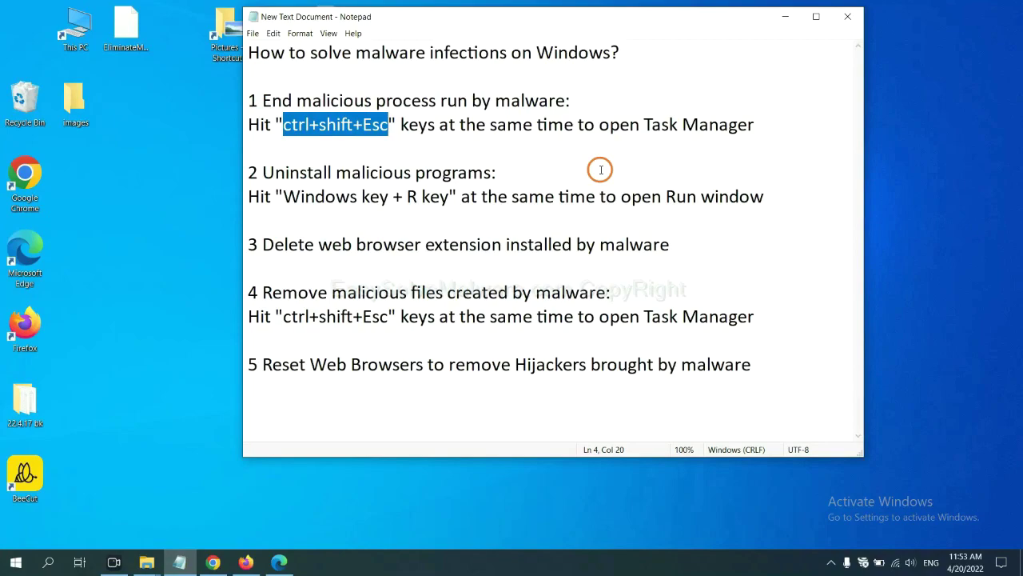
- Open Task Manager, choose the Usermode Font Driver Host process as an example to end, and close Task Manager
click(364, 127)
drag(388, 126, 286, 127)
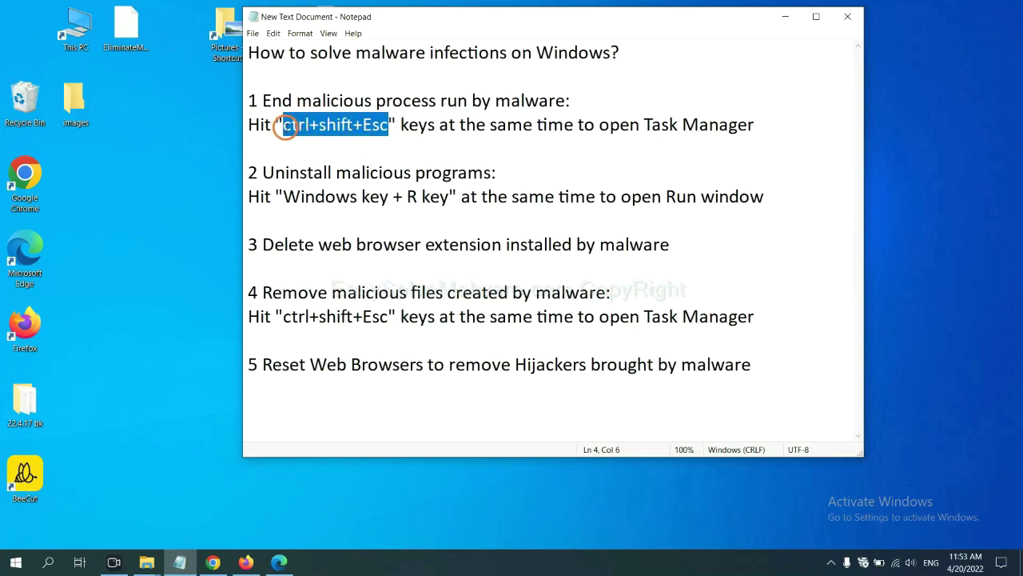
key(ctrl+shift+Escape)
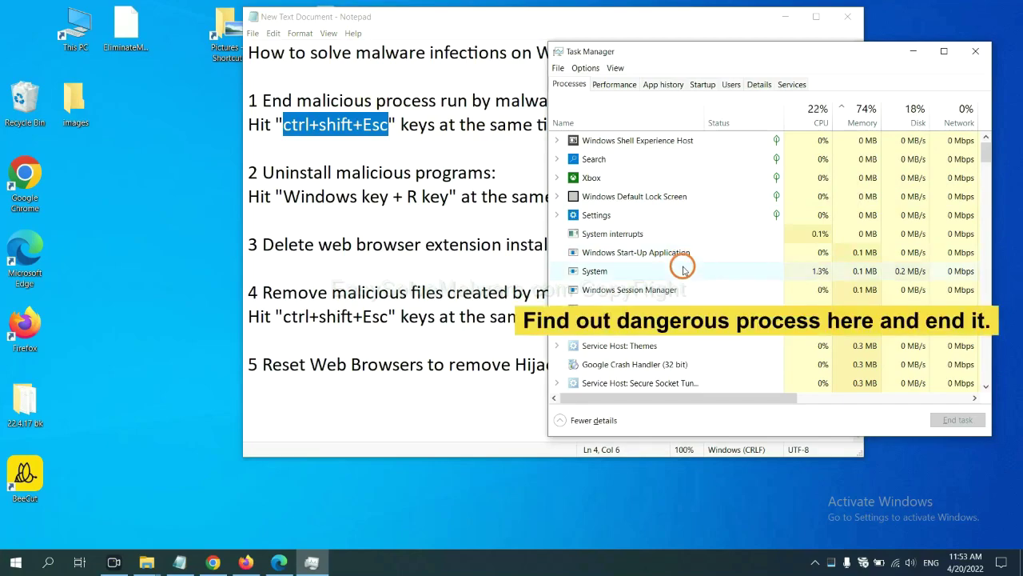
click(683, 270)
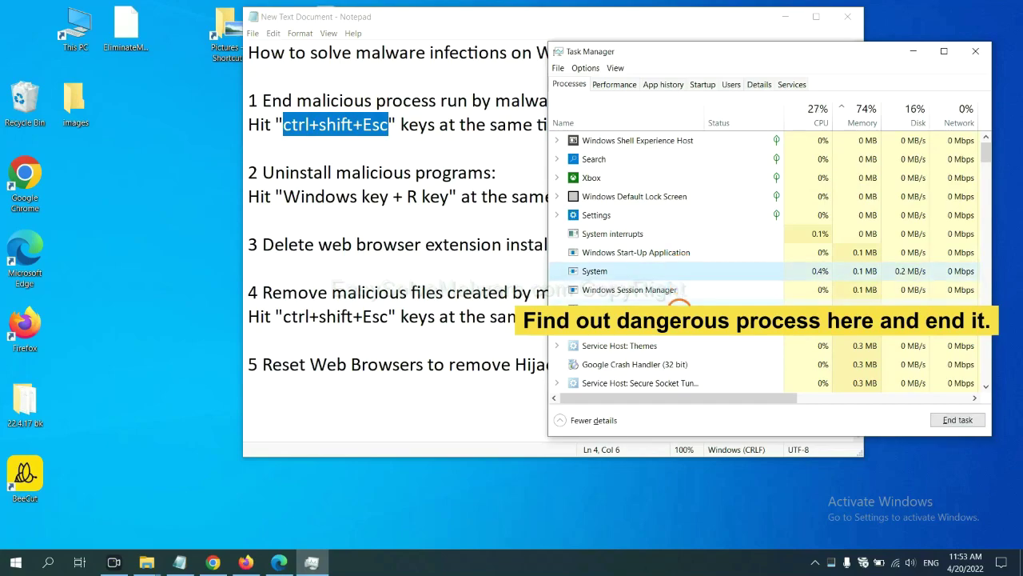
click(679, 308)
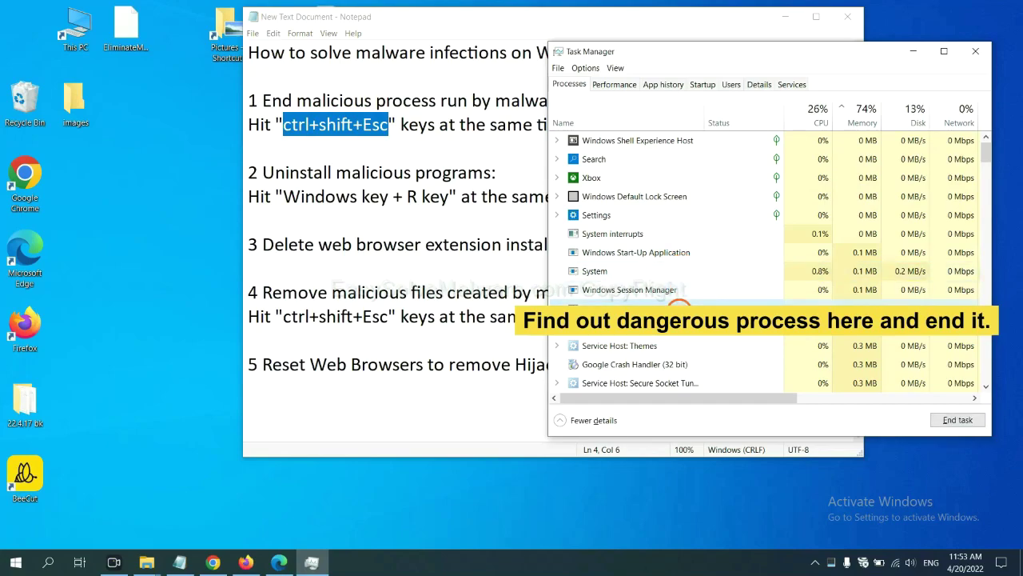
click(966, 420)
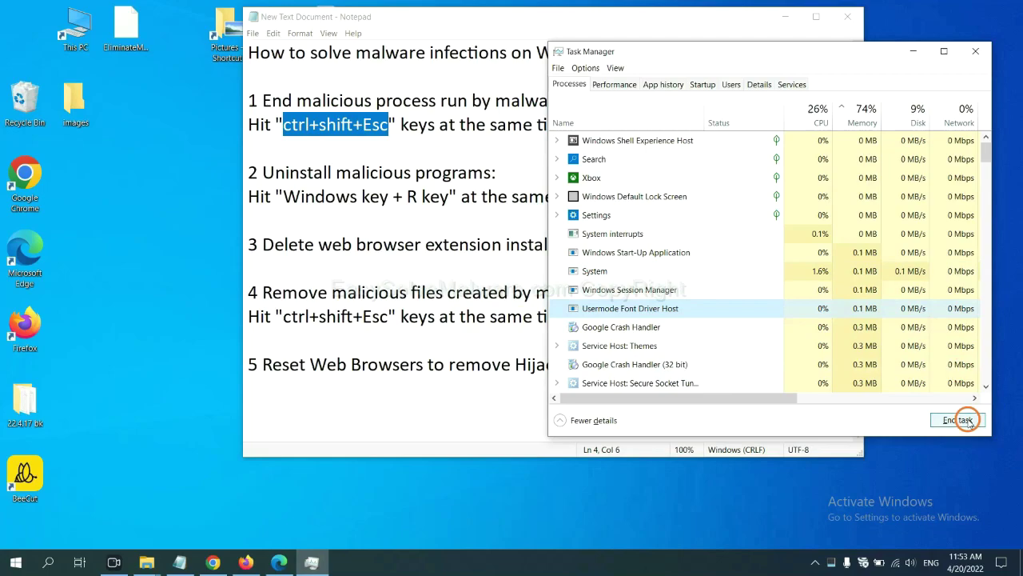
click(972, 54)
- Open the Run dialog and launch the Control Panel with the command "control panel"
click(468, 195)
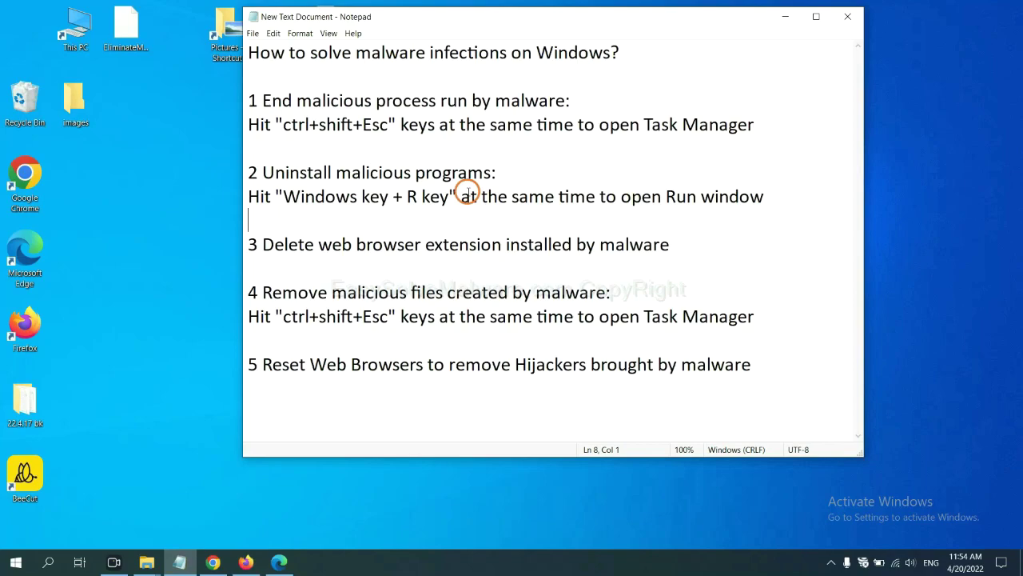
click(287, 199)
drag(287, 199, 446, 202)
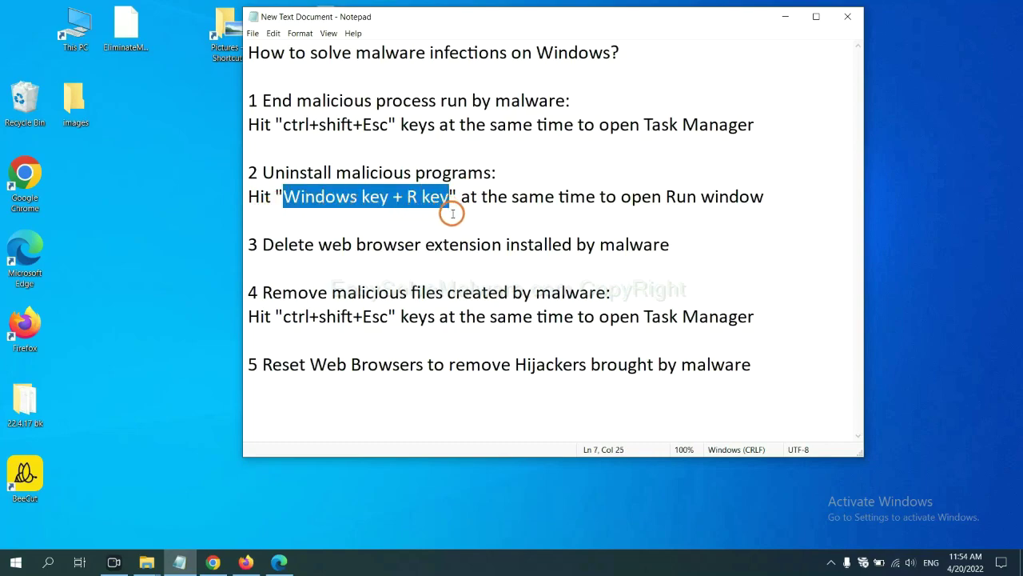
key(super+r)
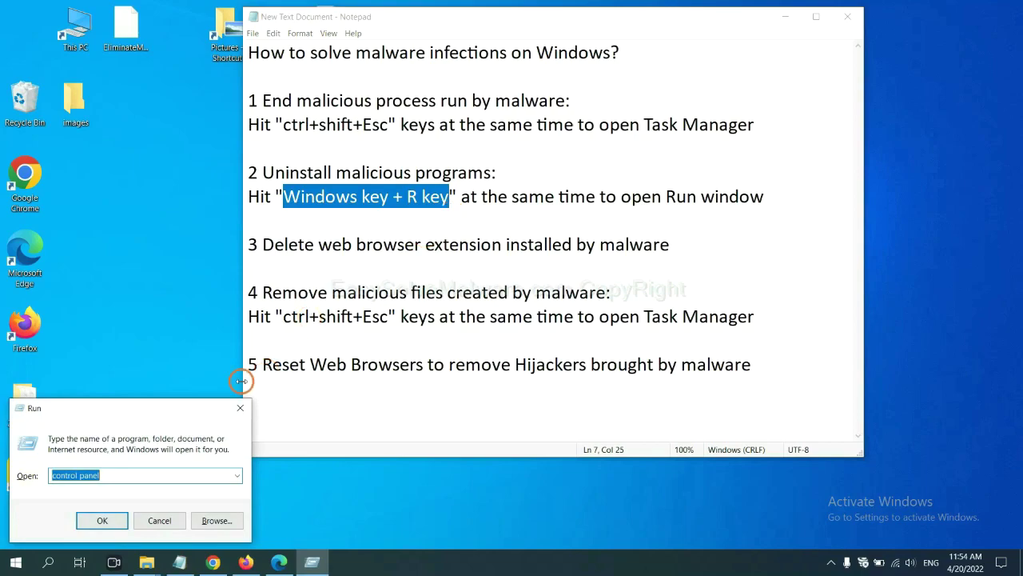
drag(114, 415, 778, 175)
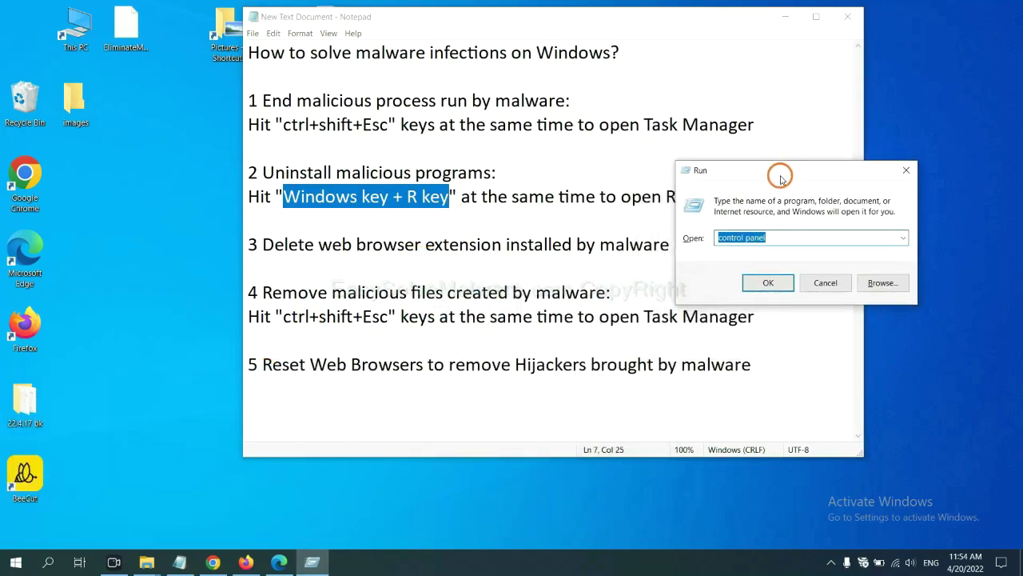
click(789, 237)
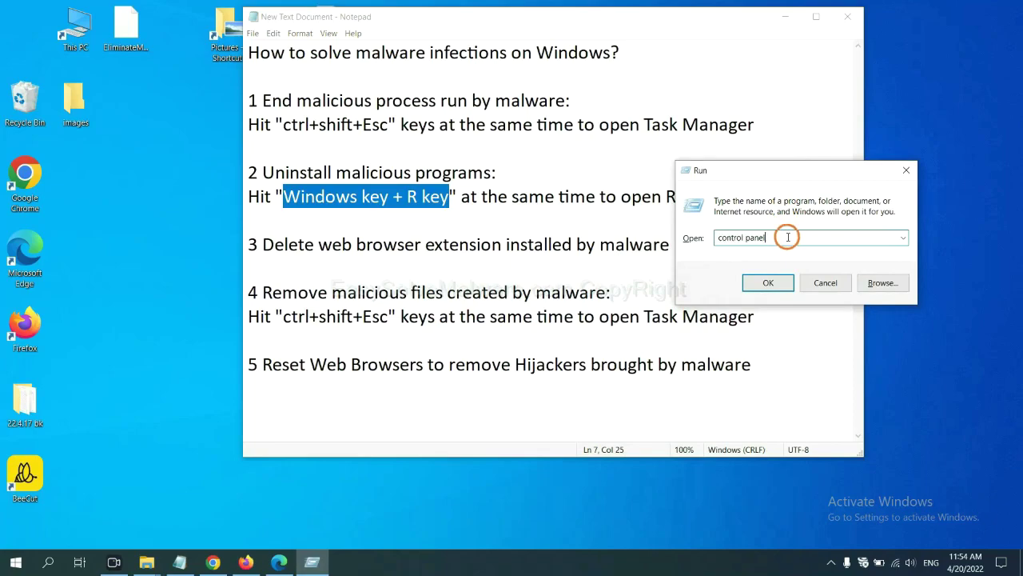
drag(783, 237, 708, 237)
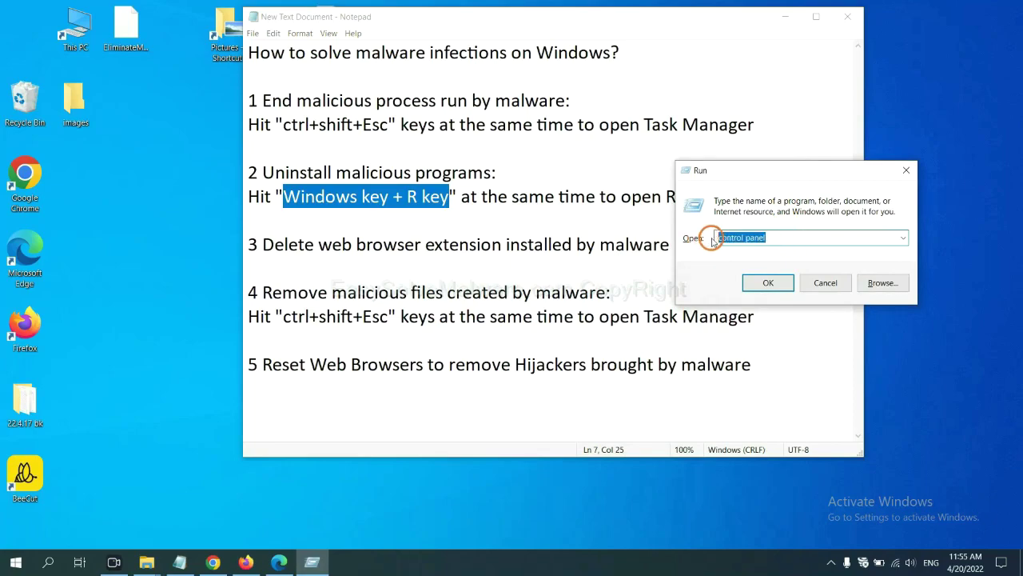
click(766, 284)
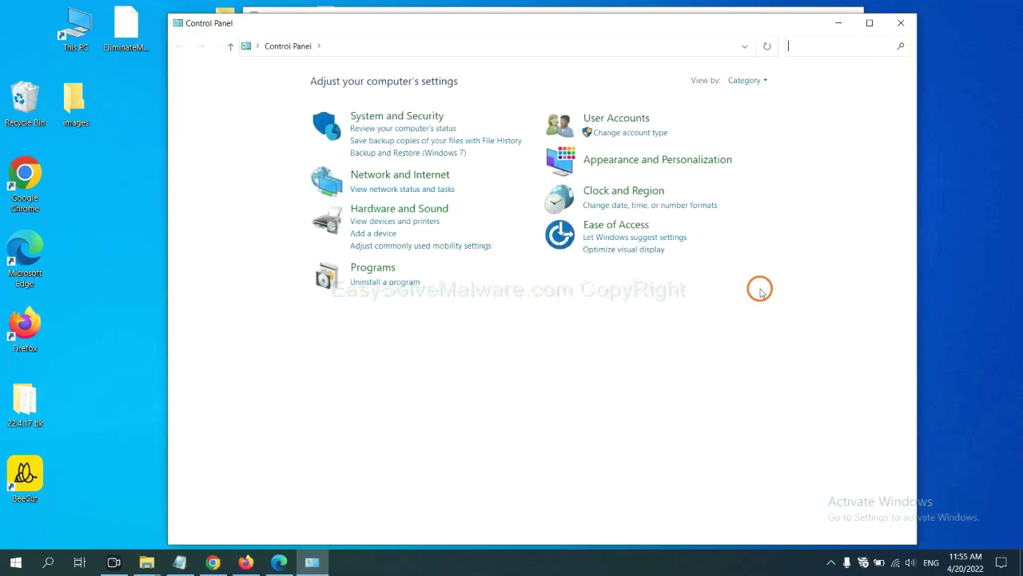
- Open the list of installed programs, select Xiph.Org Open Codecs 0.85.17777 as an uninstall candidate, and close the window
click(403, 284)
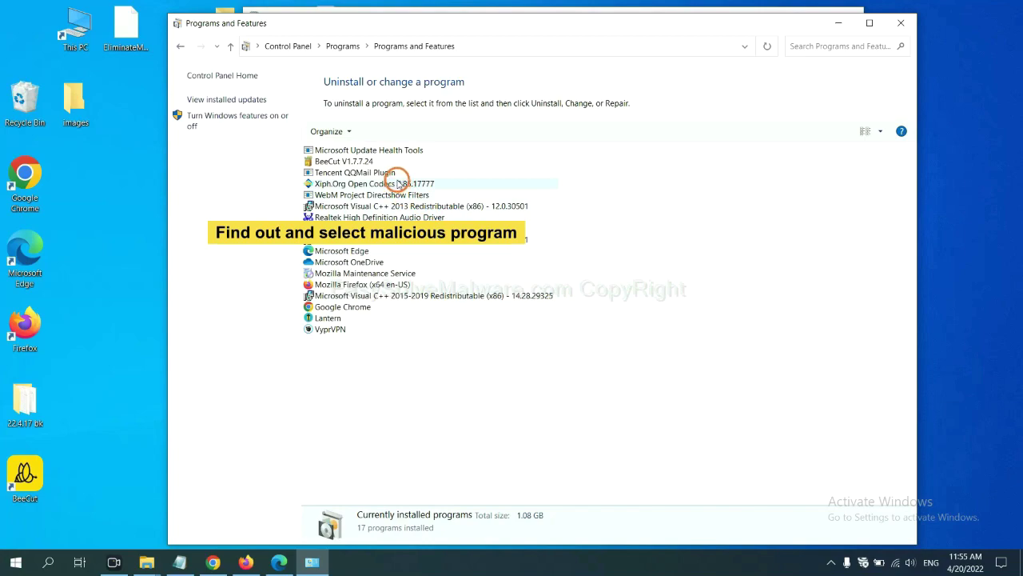
click(402, 183)
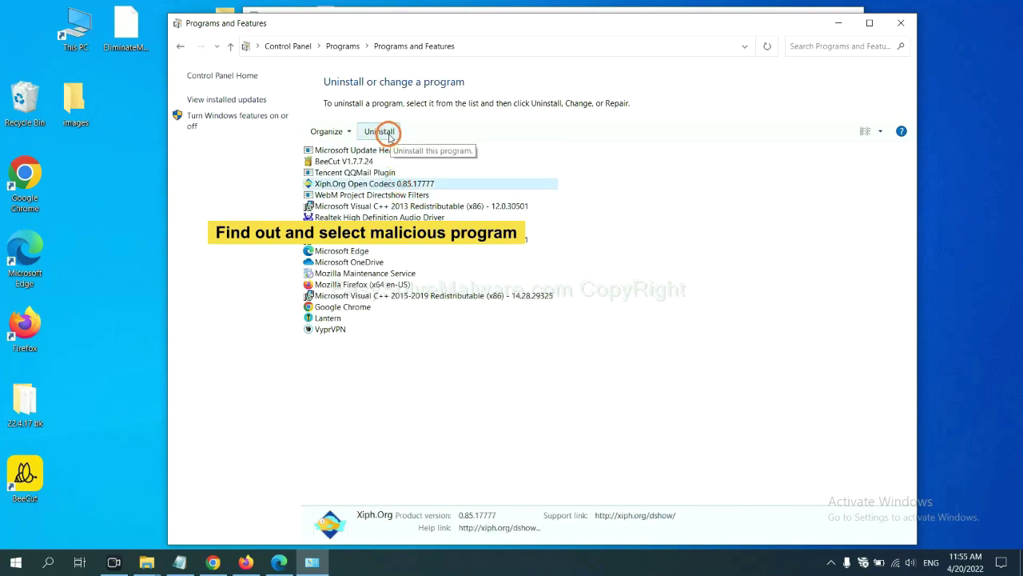
click(905, 25)
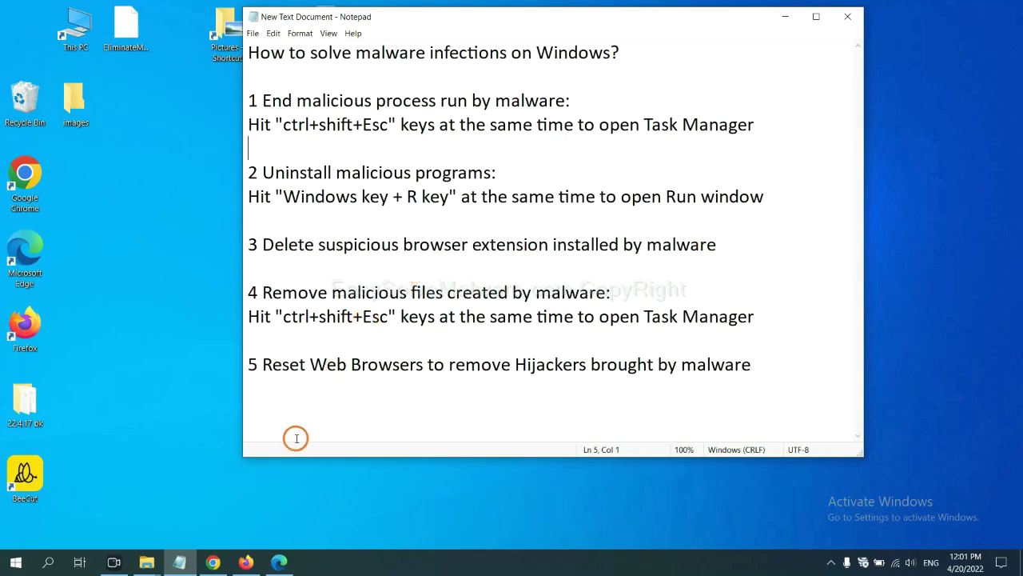
- Switch to Chrome and open its Extensions page to check for suspicious extensions
click(213, 562)
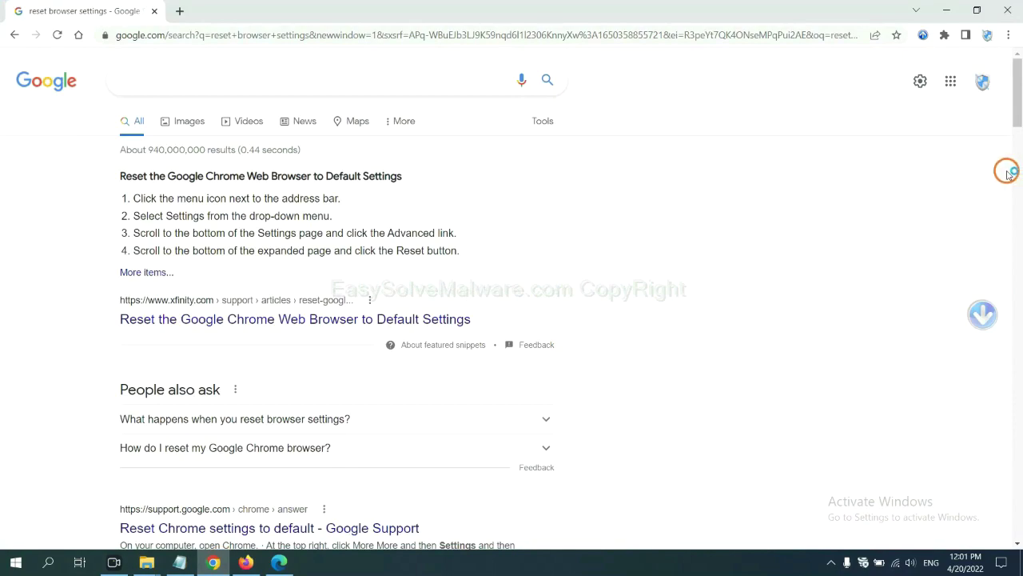
click(1008, 35)
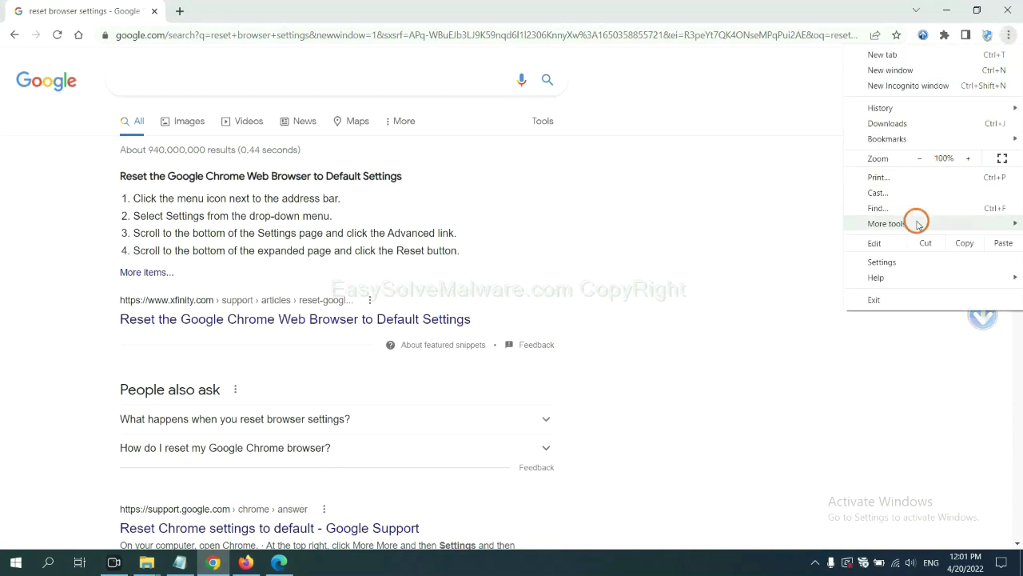
mouse_move(916, 224)
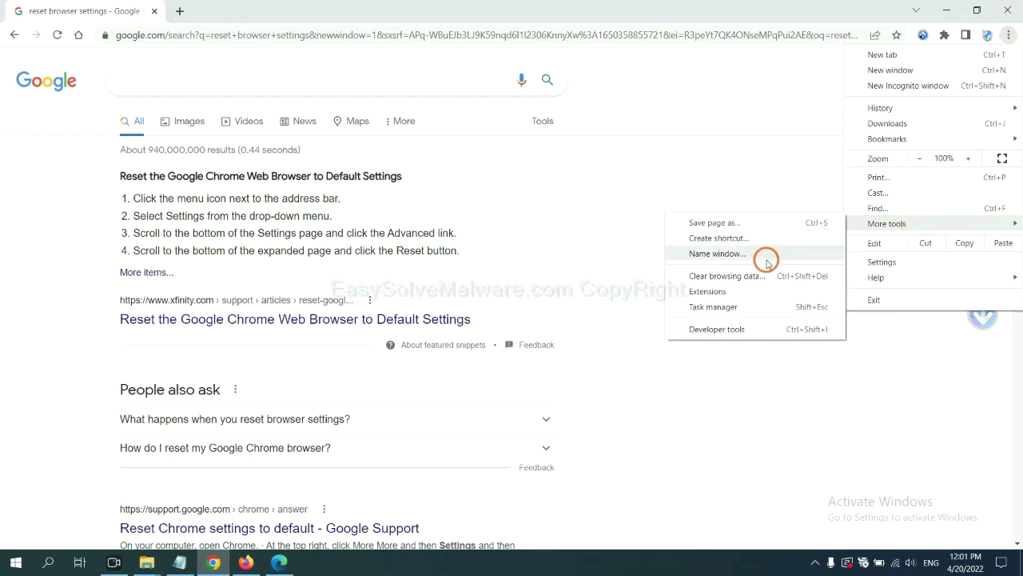
click(754, 290)
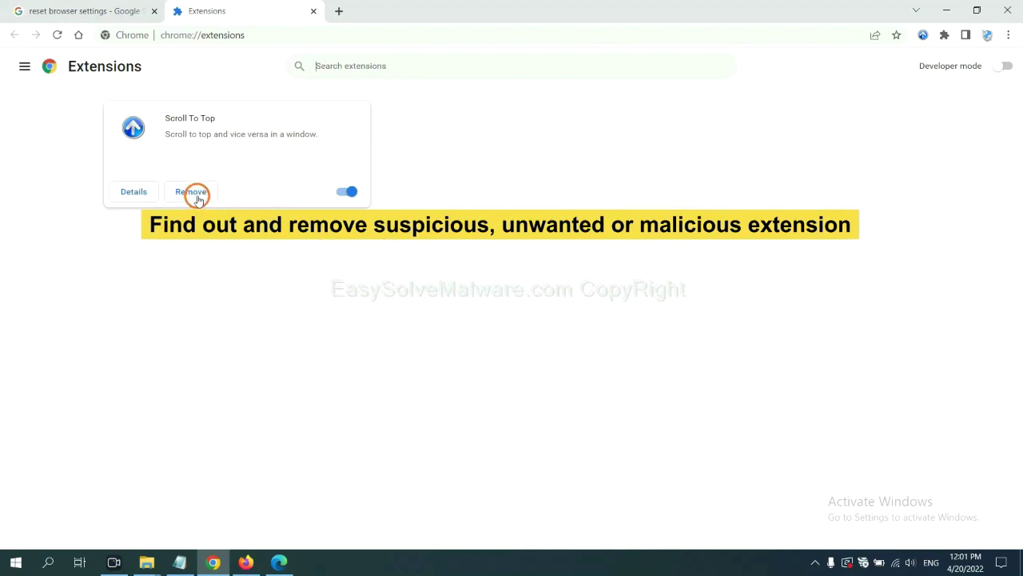
- Switch to Firefox, open its installed extensions, and show the removal options for GIPHY for Firefox
click(246, 562)
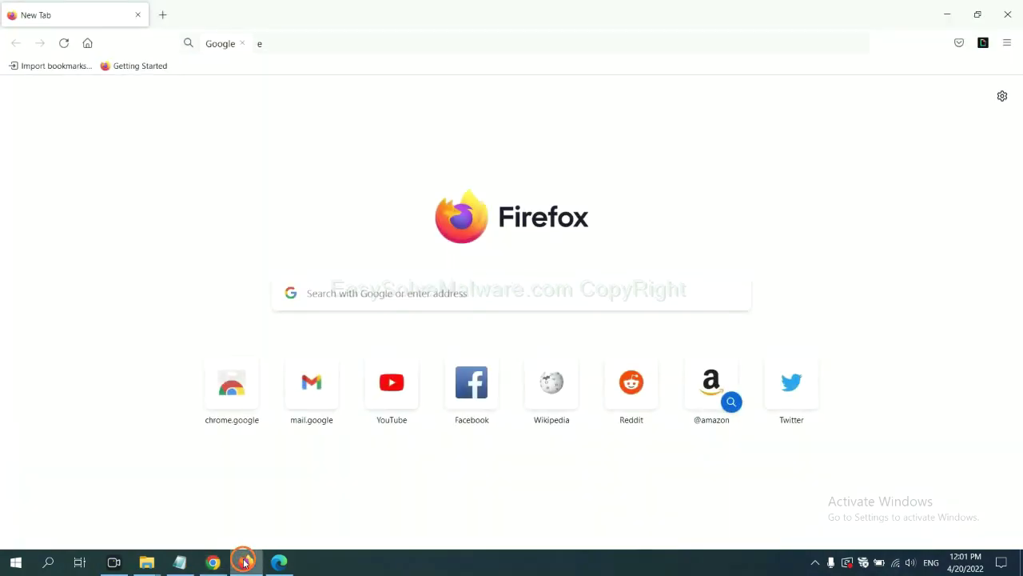
click(1009, 43)
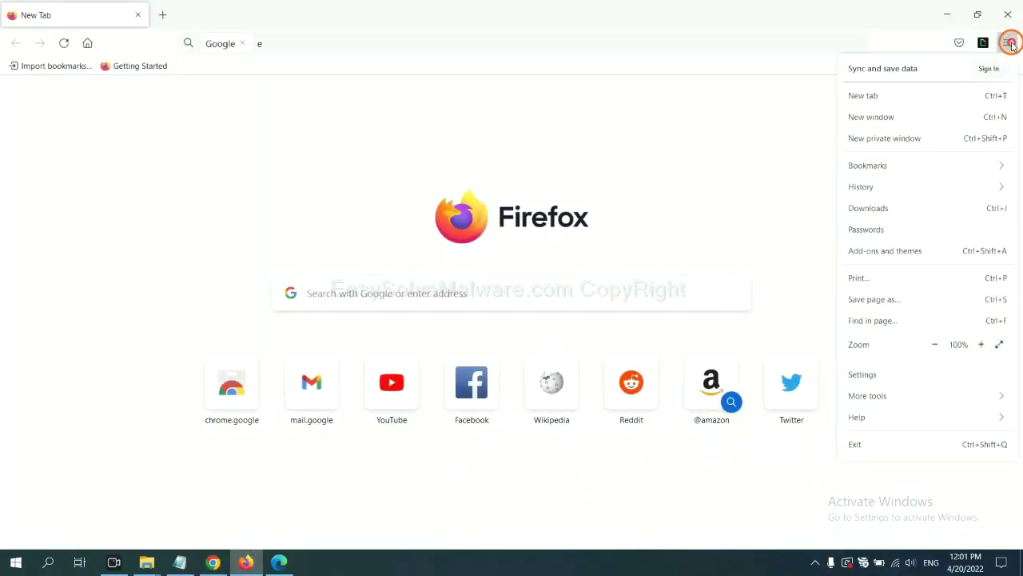
click(894, 254)
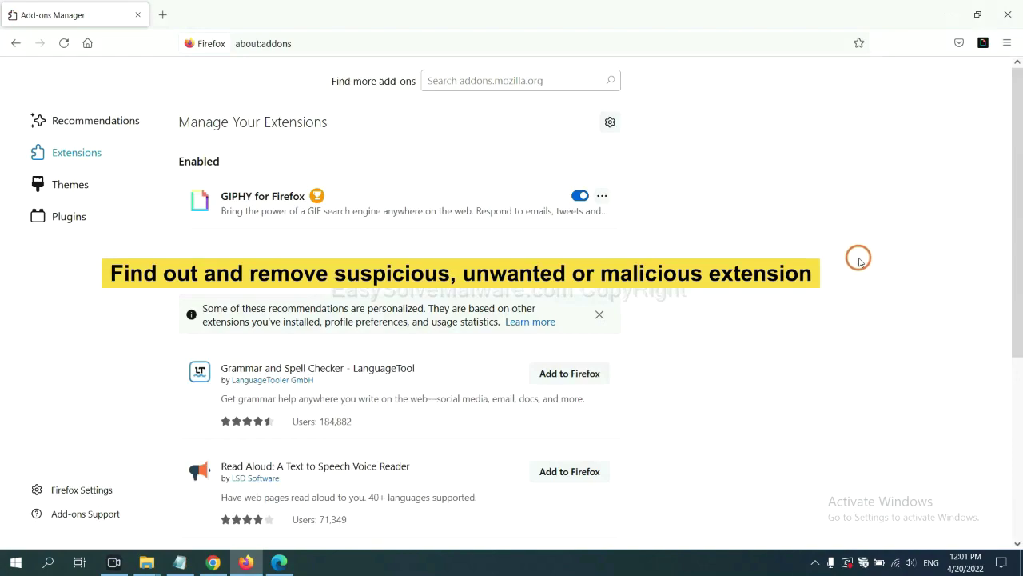
click(602, 196)
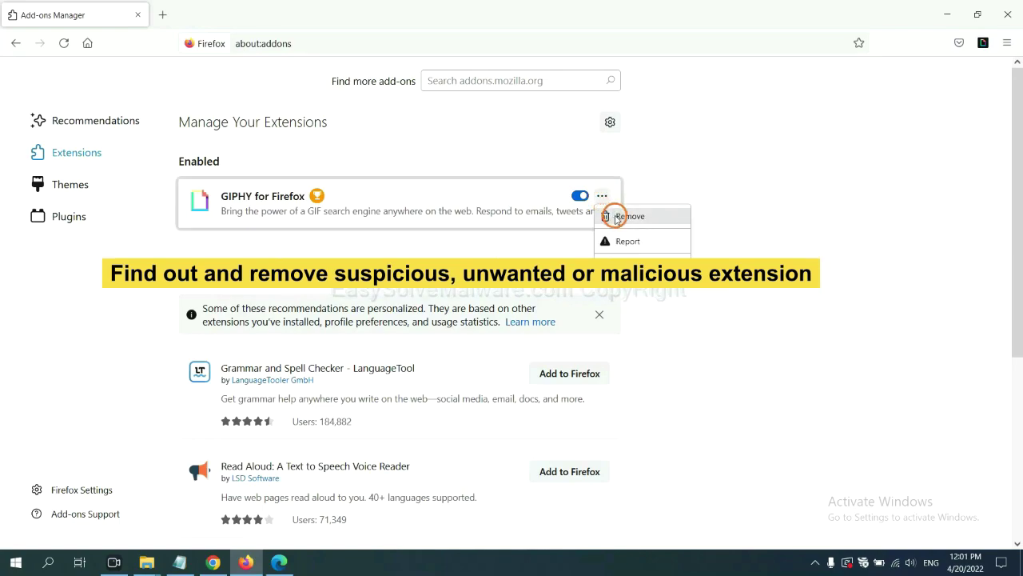
- Switch to Microsoft Edge and remove the ArcVpn Free Fast VPN Proxy extension from its installed extensions
click(279, 563)
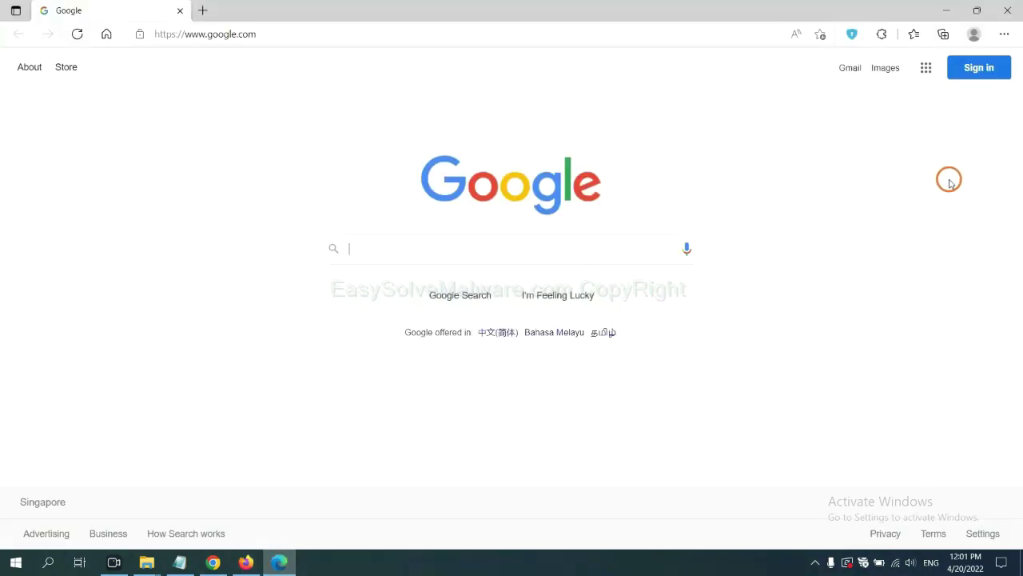
click(1003, 35)
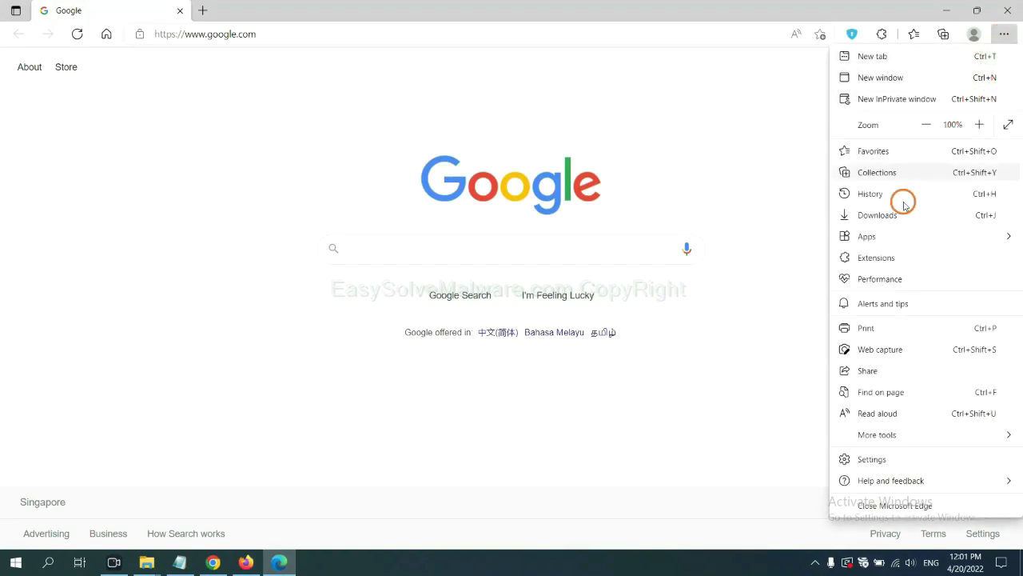
right_click(881, 259)
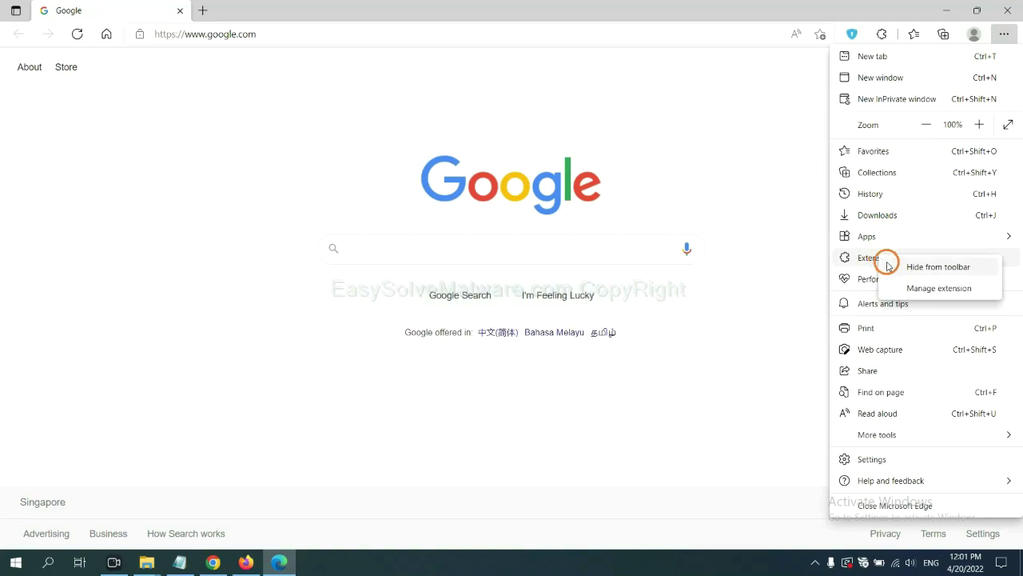
click(919, 289)
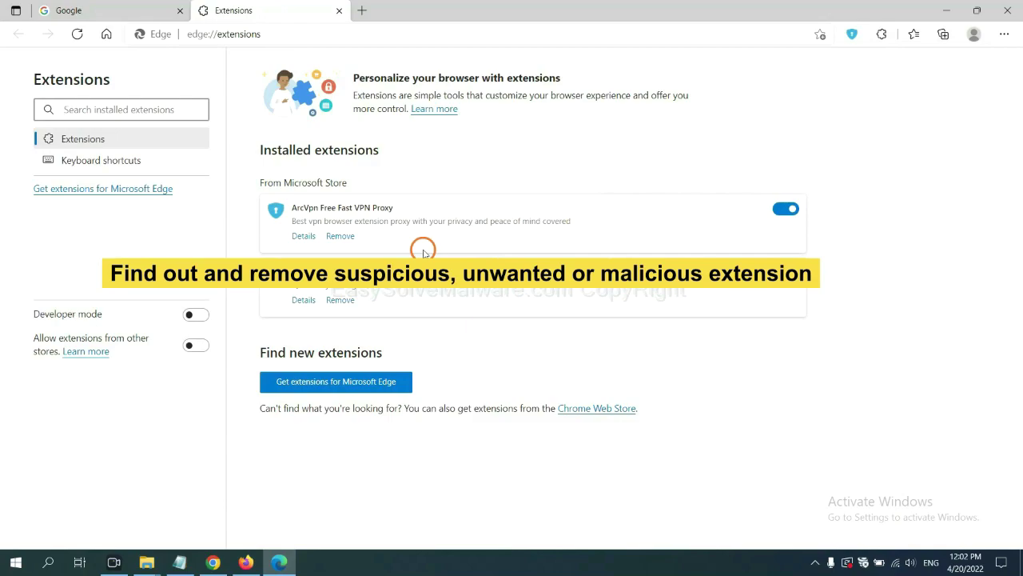
click(349, 237)
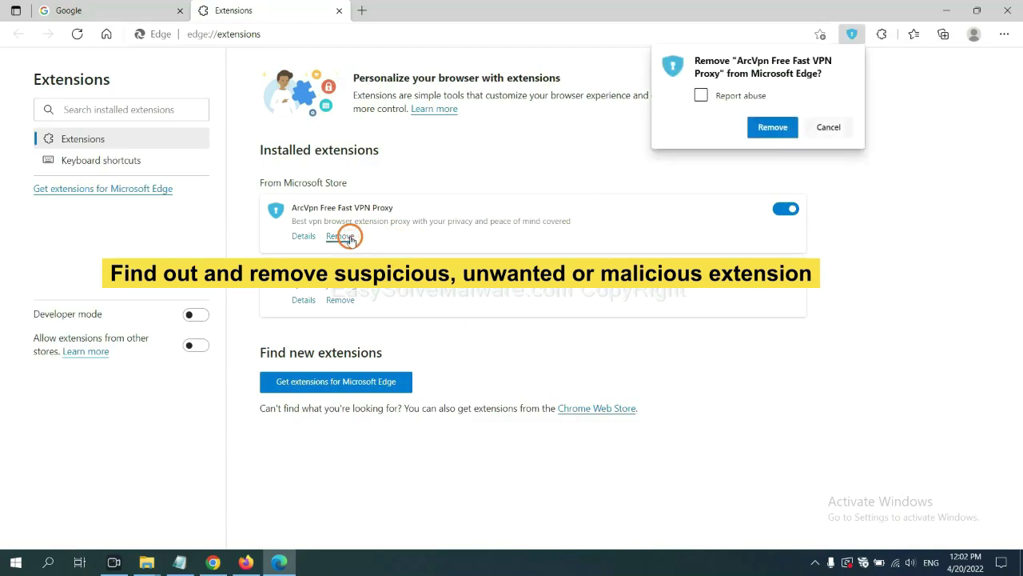
click(769, 128)
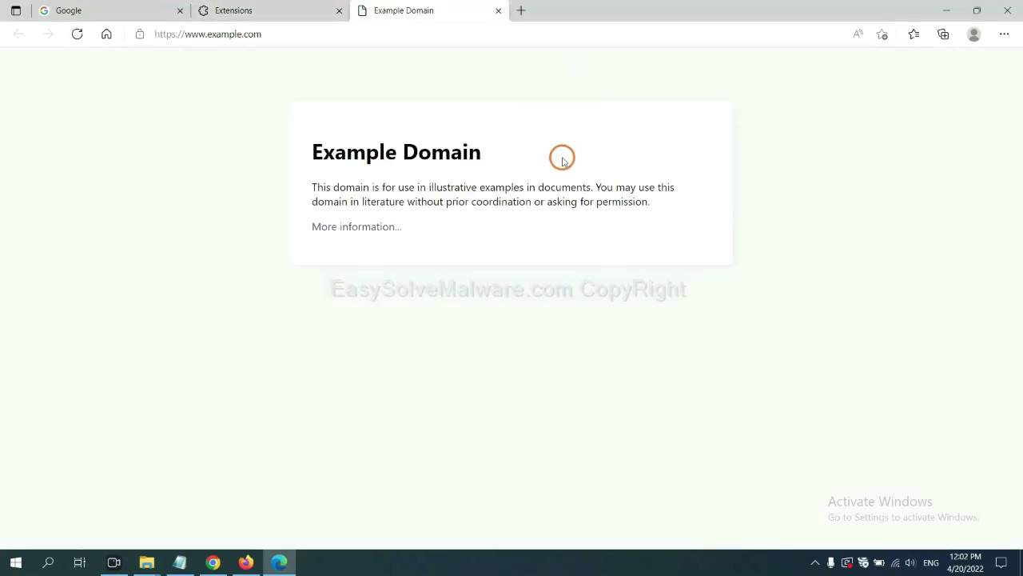
- Return to the Notepad removal steps and launch the Registry Editor from the Run dialog with the command "regedit"
click(1016, 570)
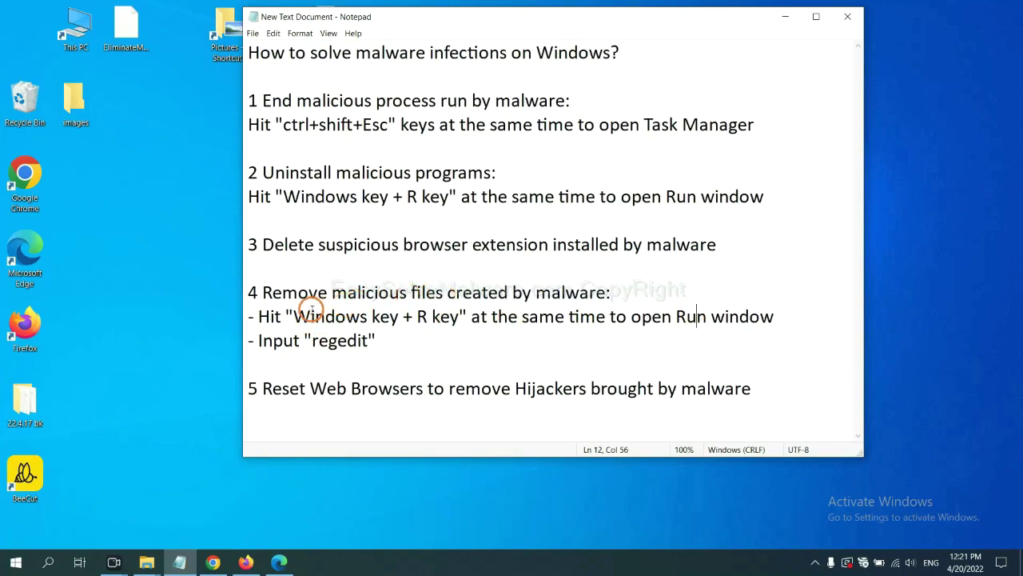
drag(263, 316, 581, 331)
click(590, 319)
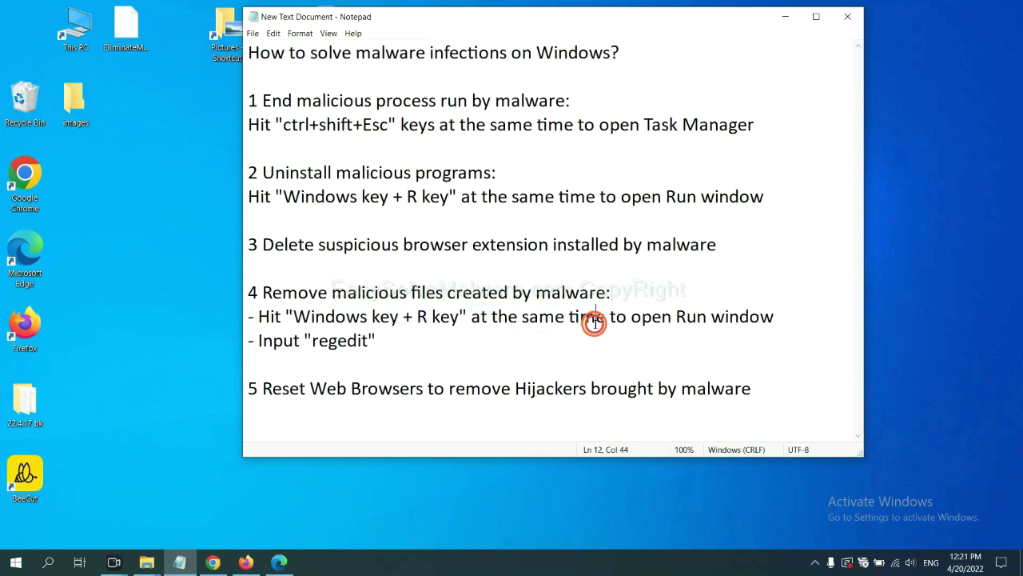
key(super+r)
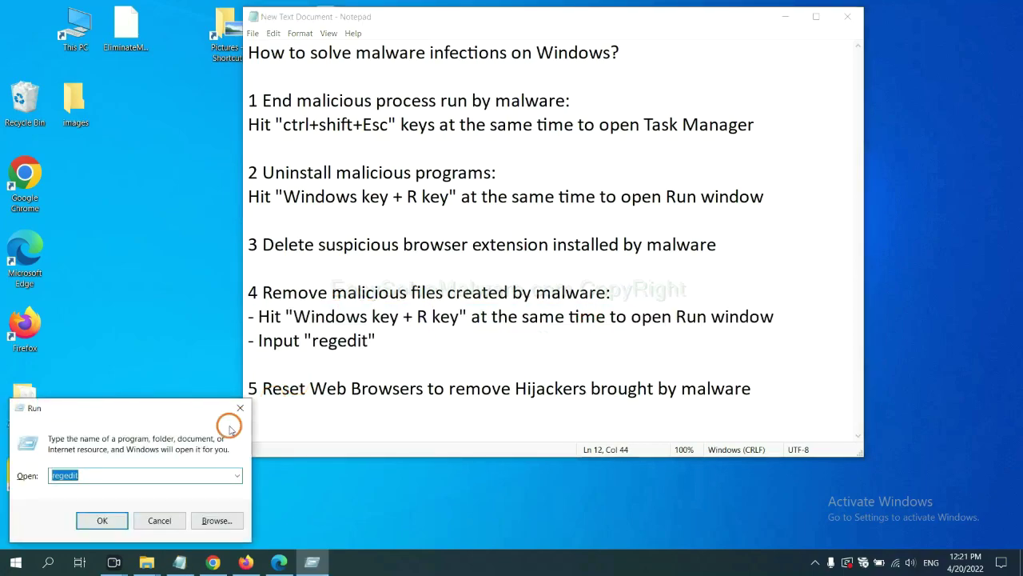
drag(187, 406, 811, 208)
click(751, 277)
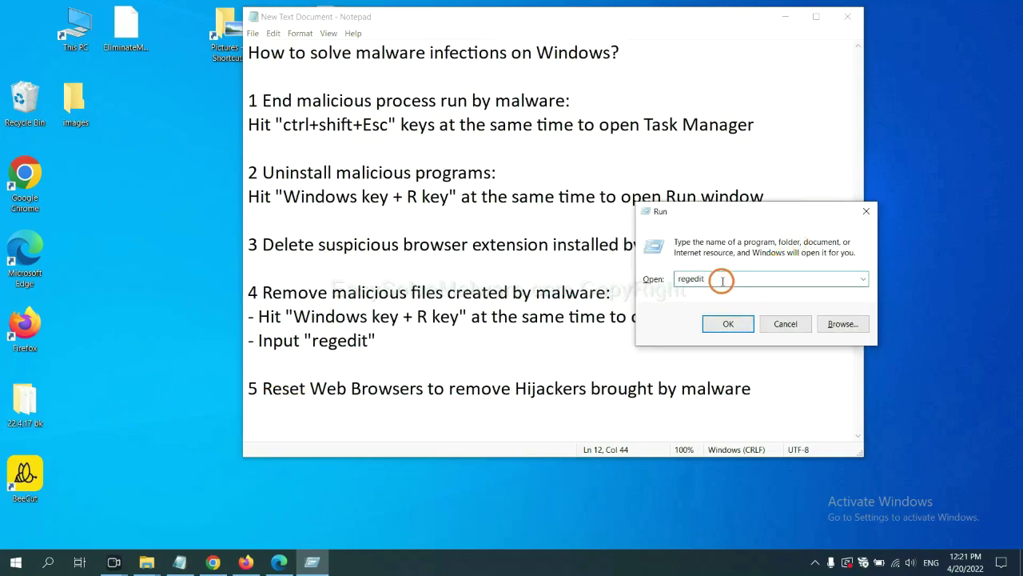
click(727, 322)
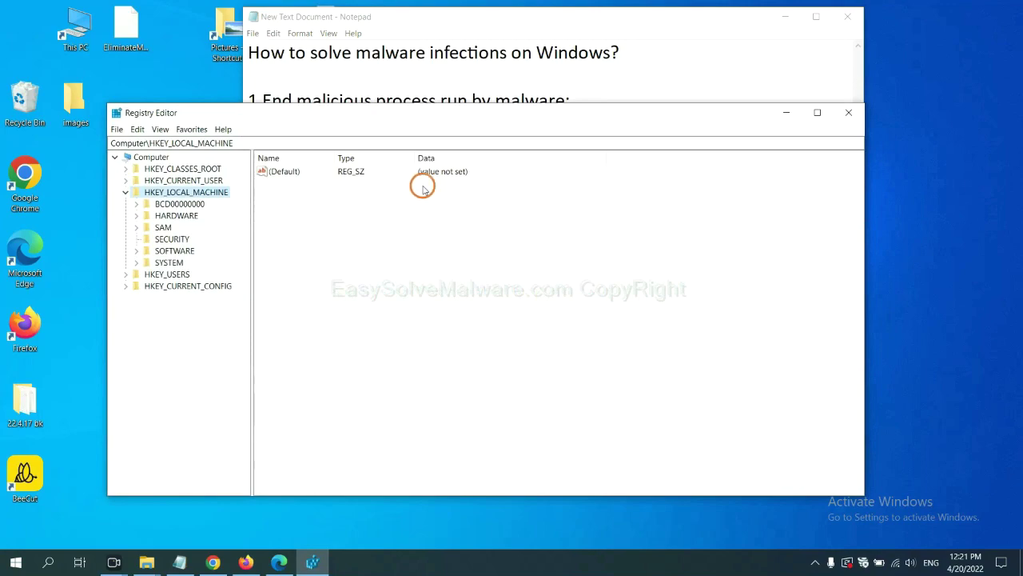
- Search registry keys, values and data for an example malware name starting with "be", and show the options for the FEATURE_BROWSER_EMULATION key
click(139, 129)
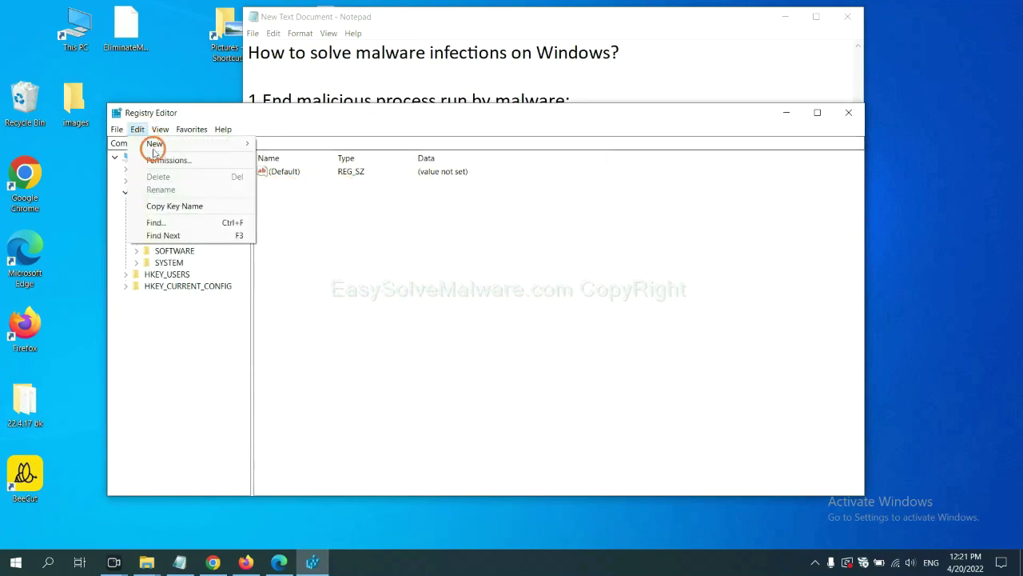
click(155, 222)
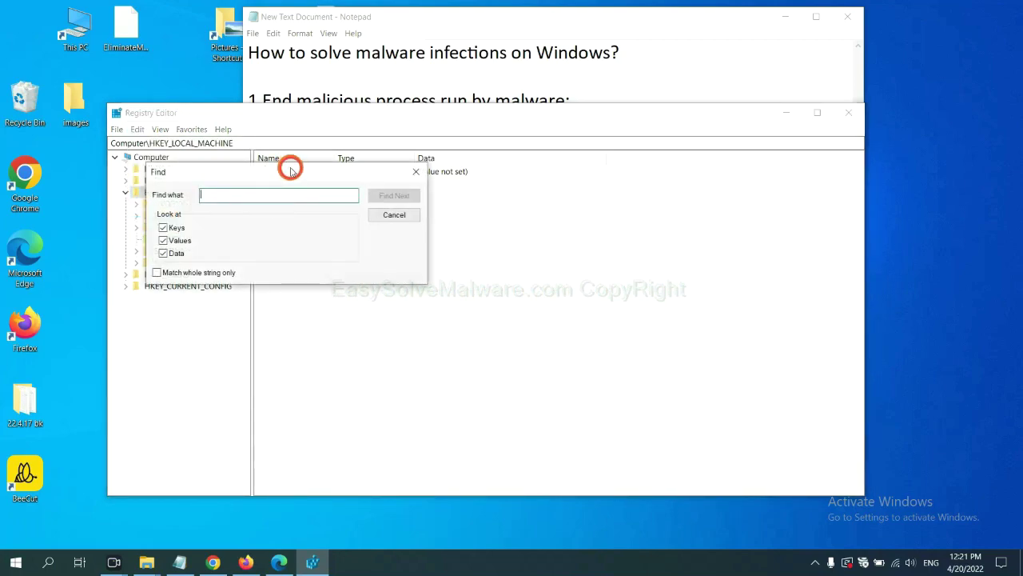
drag(291, 170, 391, 194)
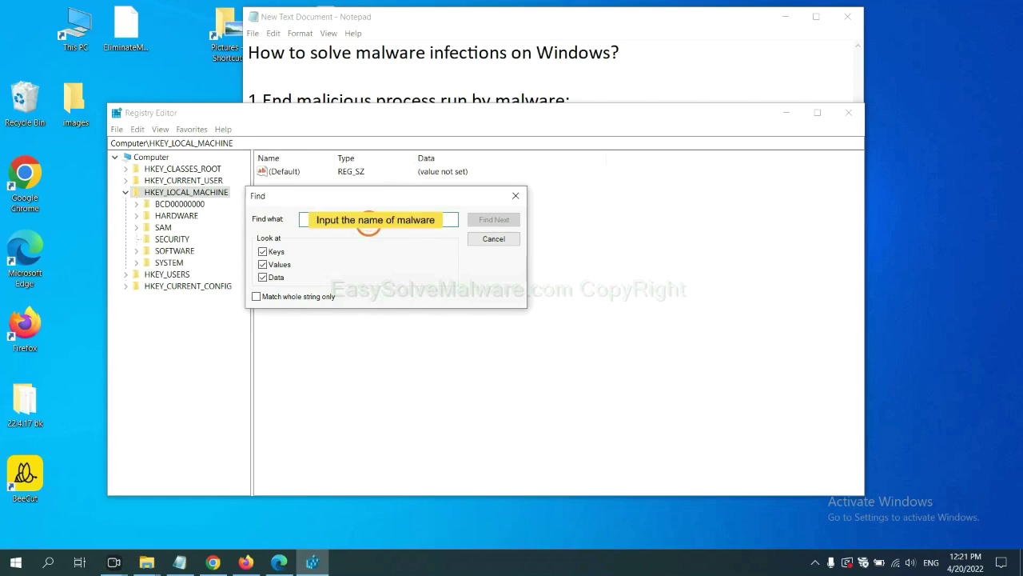
text(be)
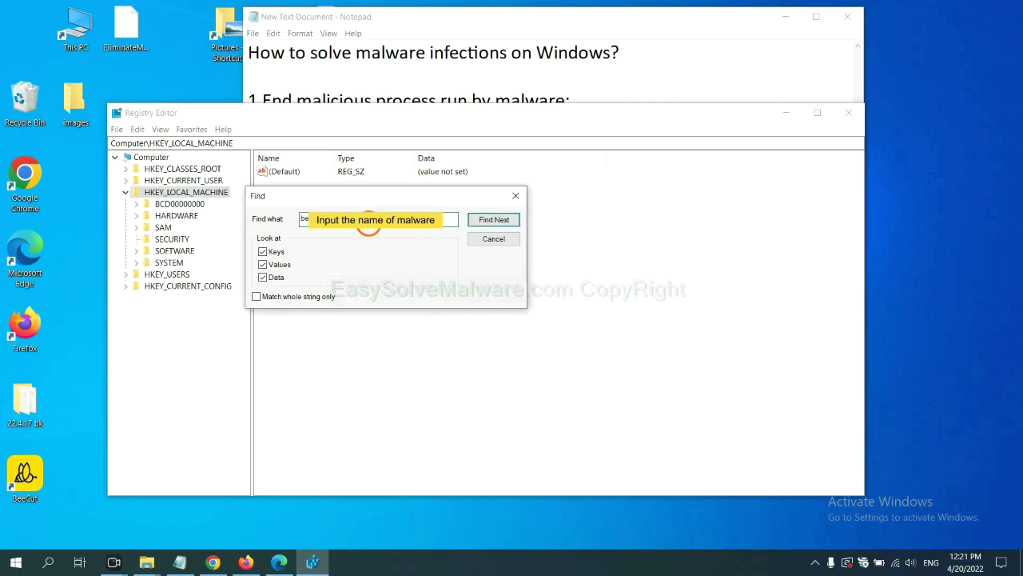
click(494, 220)
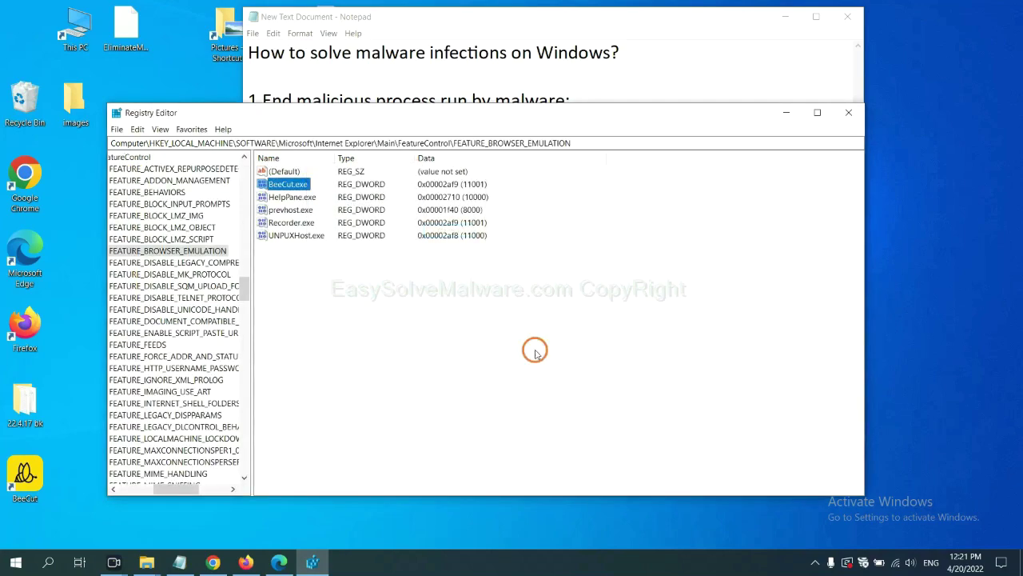
drag(169, 488, 165, 483)
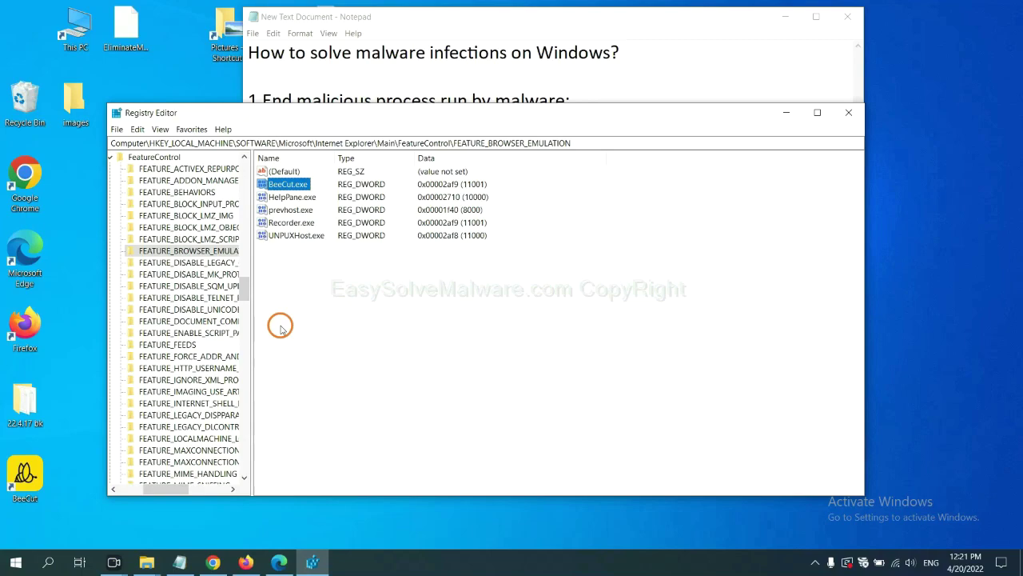
right_click(206, 251)
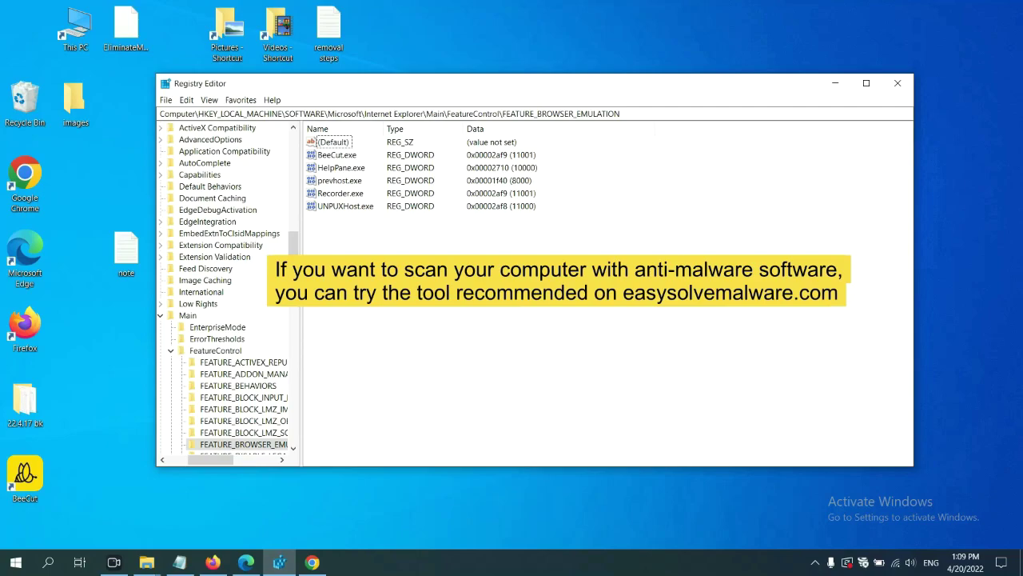
- Switch to Chrome and view the recommended SpyHunter downloads on easysolvemalware.com
click(318, 562)
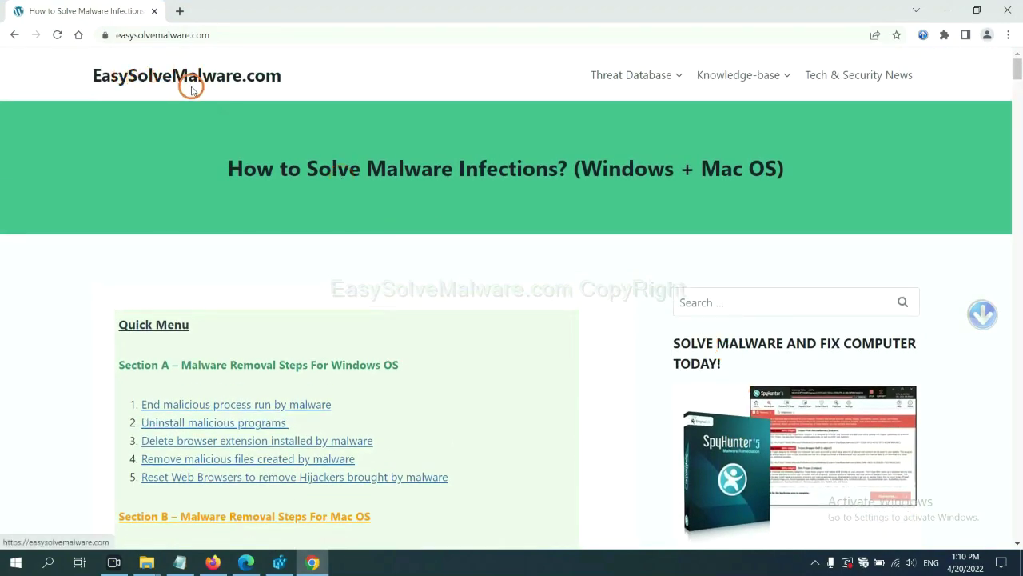
scroll(829, 315, down, 3)
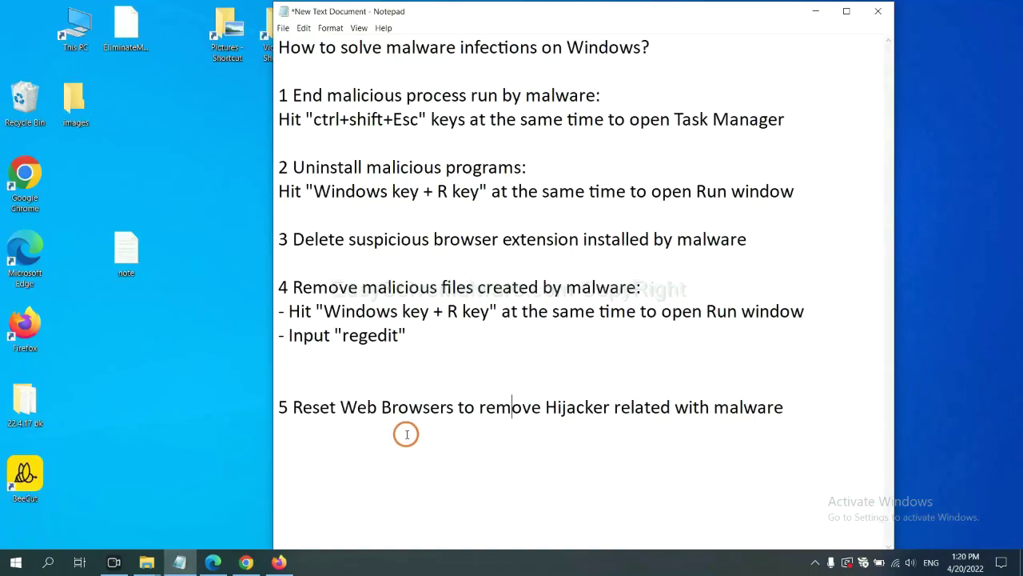
- In Chrome, search the settings for "reset" and open the dialog for restoring settings to their original defaults
click(246, 562)
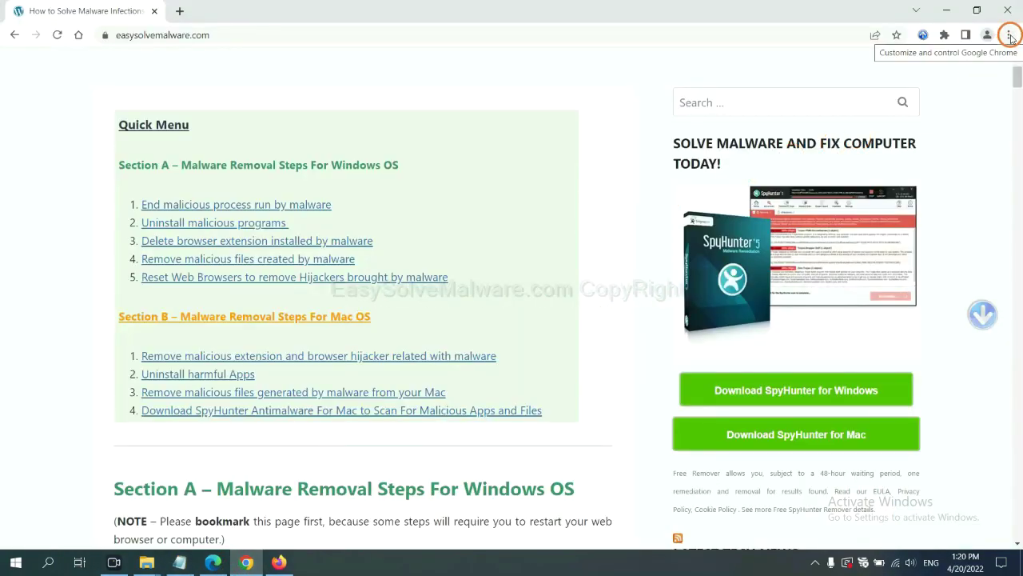
click(1010, 36)
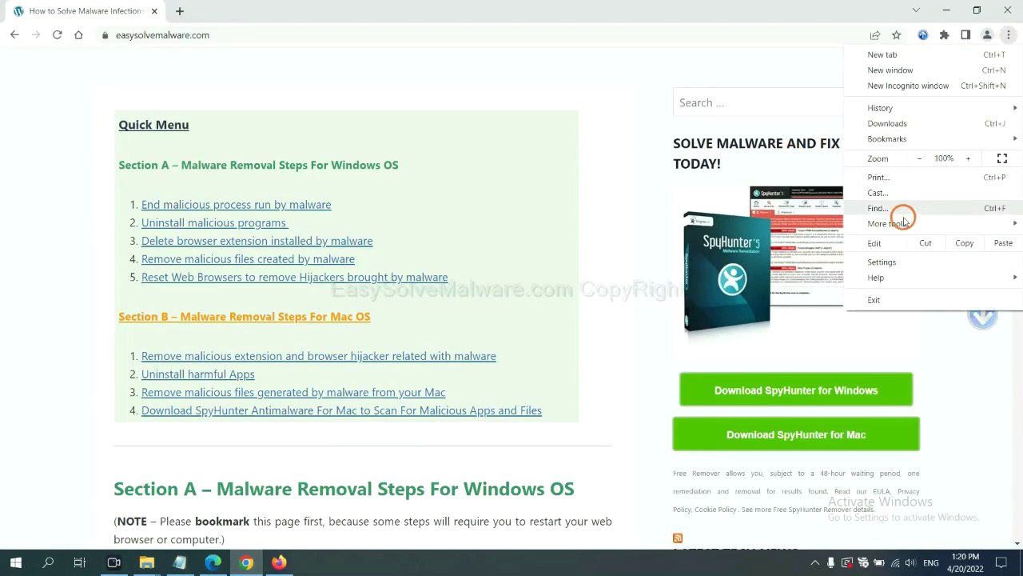
click(896, 256)
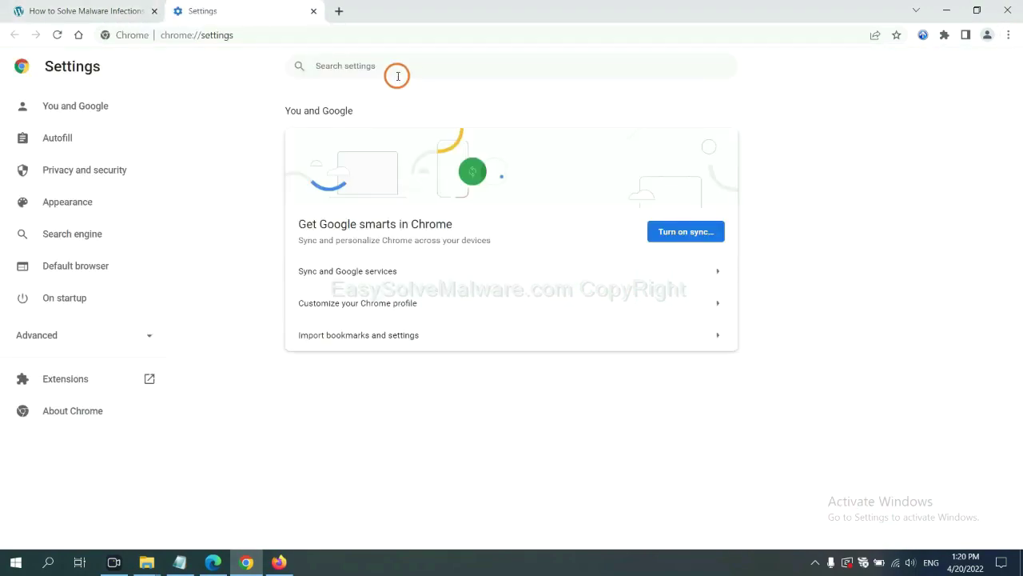
text(reset)
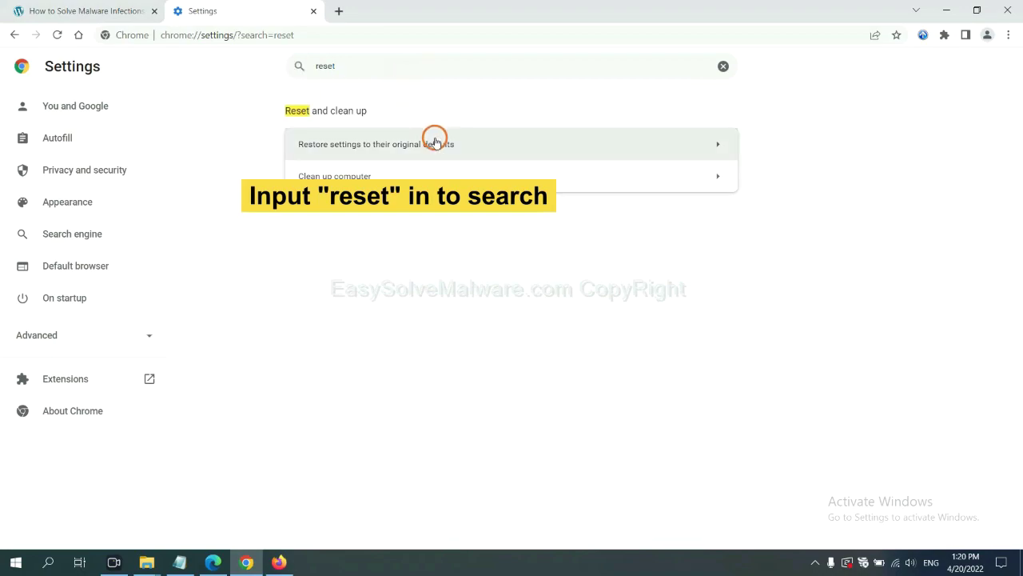
click(436, 142)
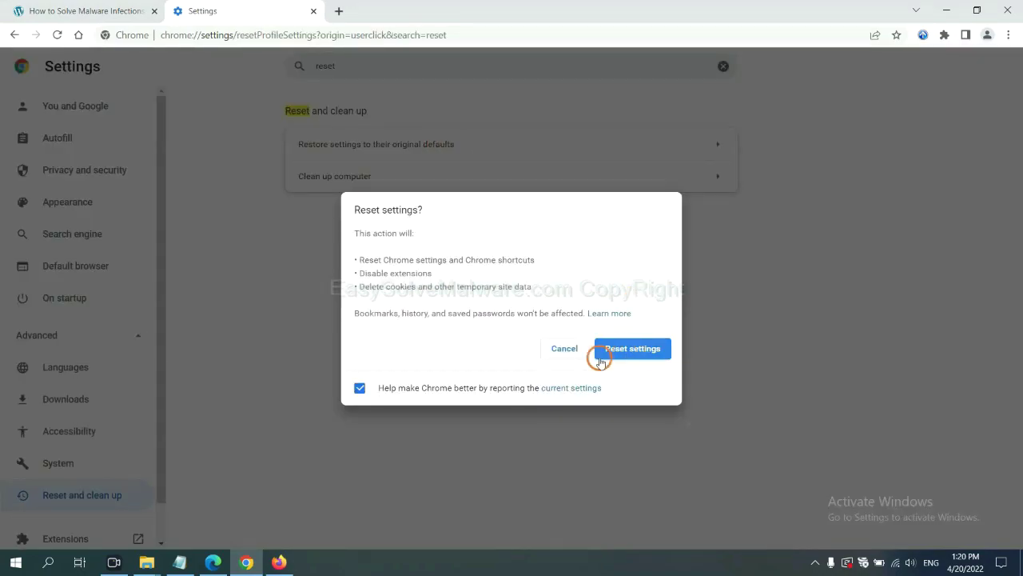
- Switch to Firefox, open its troubleshooting information, and bring up the Refresh Firefox dialog
click(281, 562)
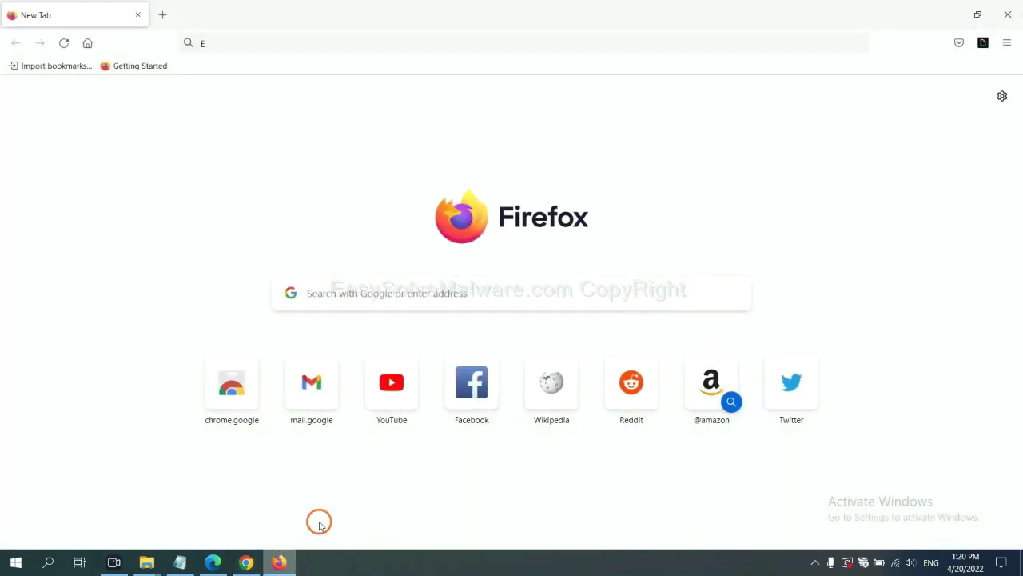
click(1007, 46)
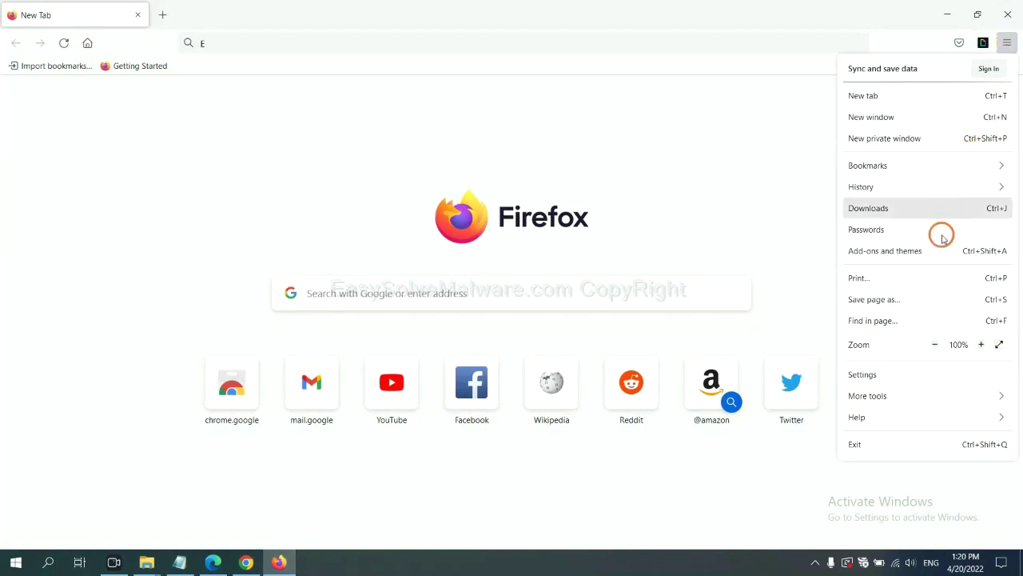
click(880, 417)
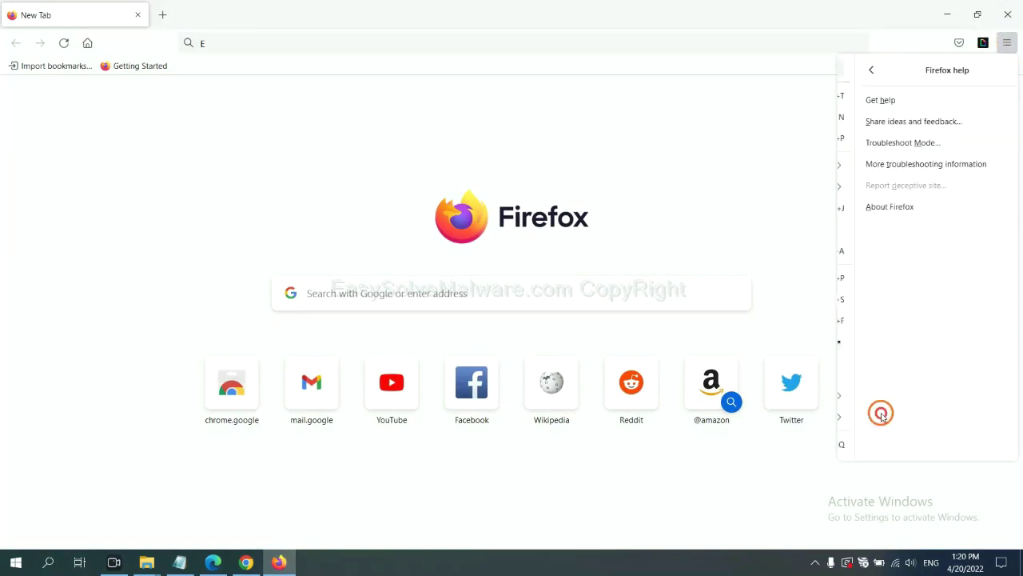
click(898, 165)
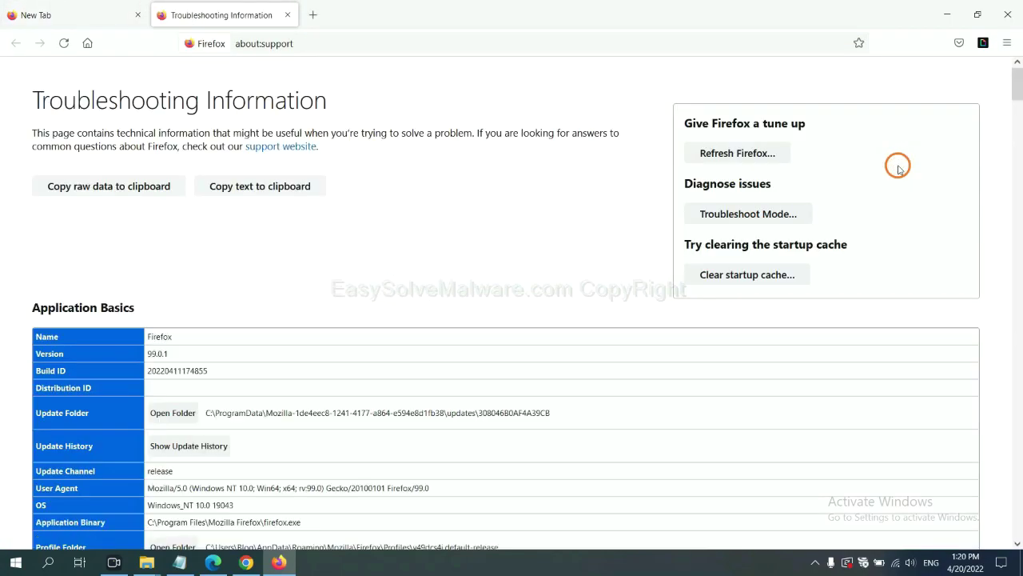
click(718, 154)
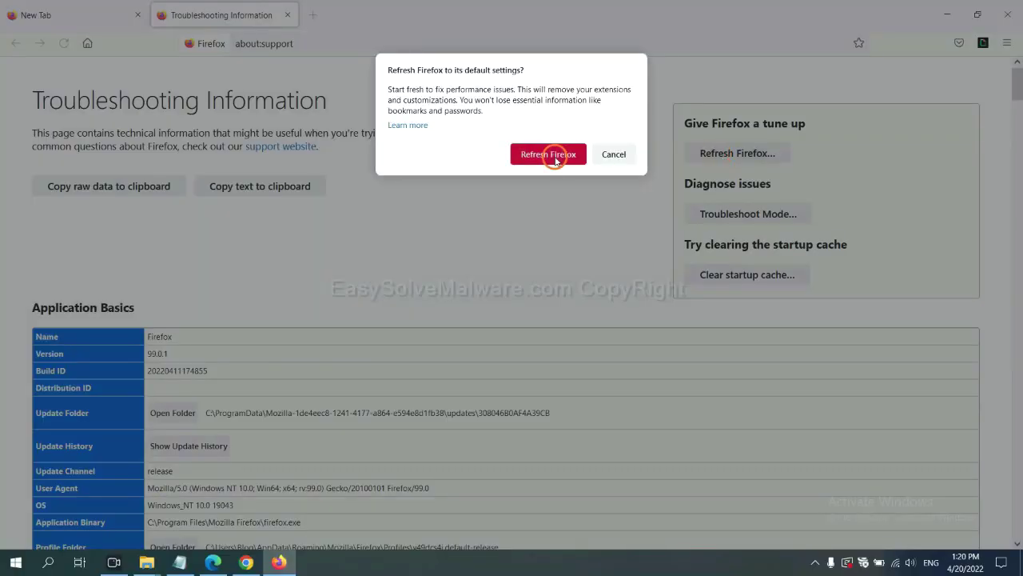
- Switch to Microsoft Edge, search its settings for "reset", and open the dialog for restoring settings to their default values
click(213, 562)
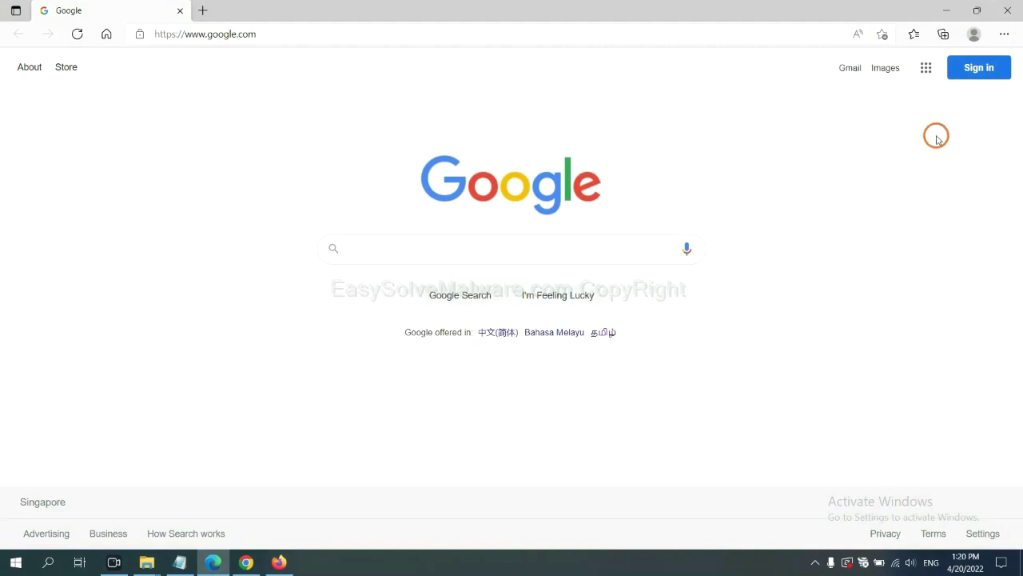
click(1004, 34)
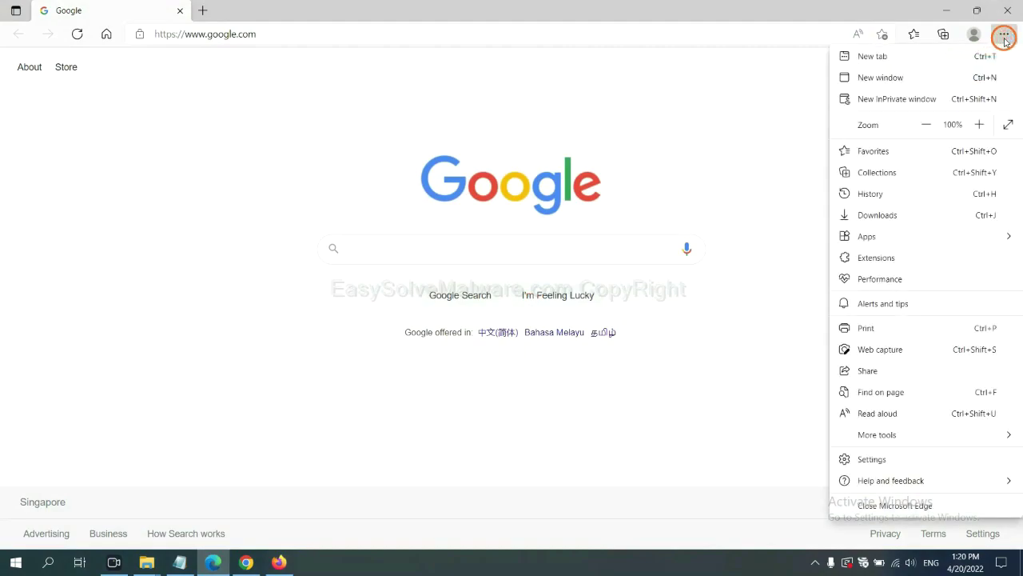
click(876, 459)
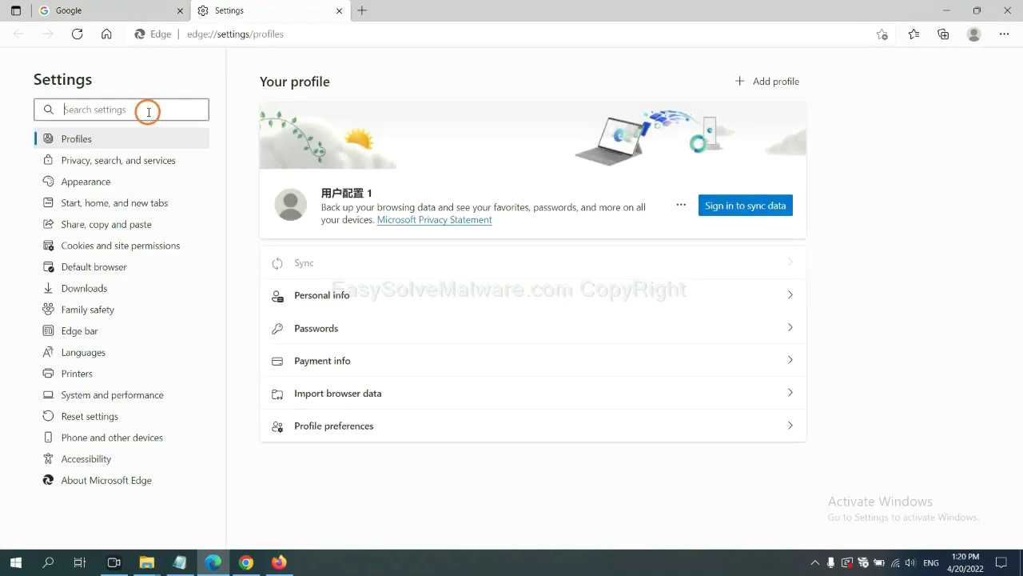
text(re)
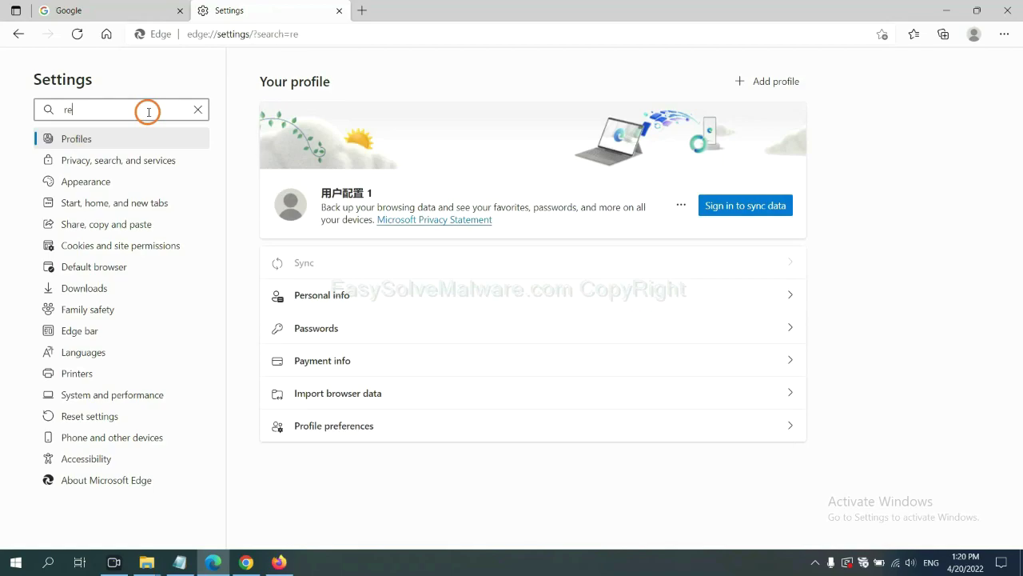
text(set)
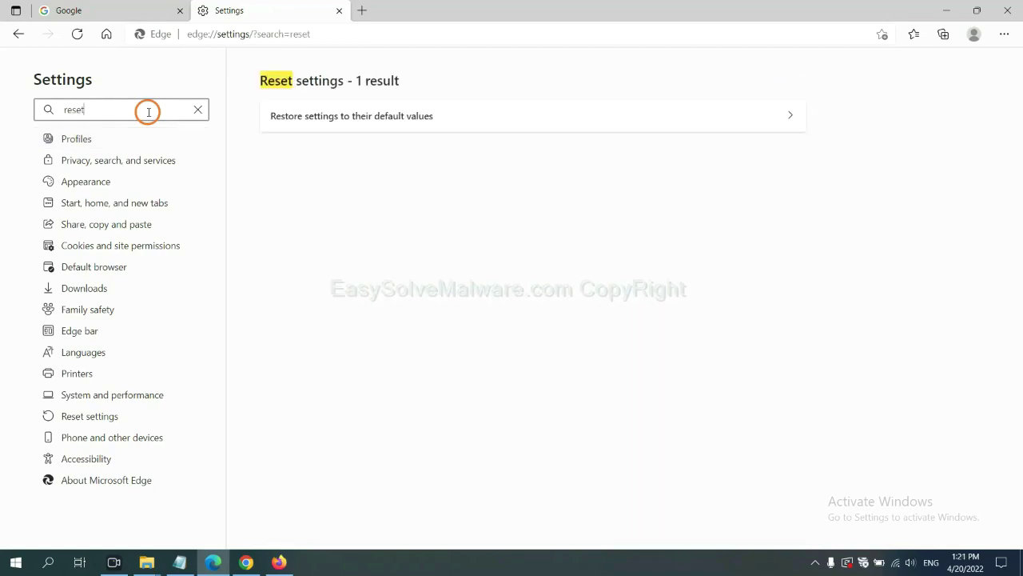
click(359, 115)
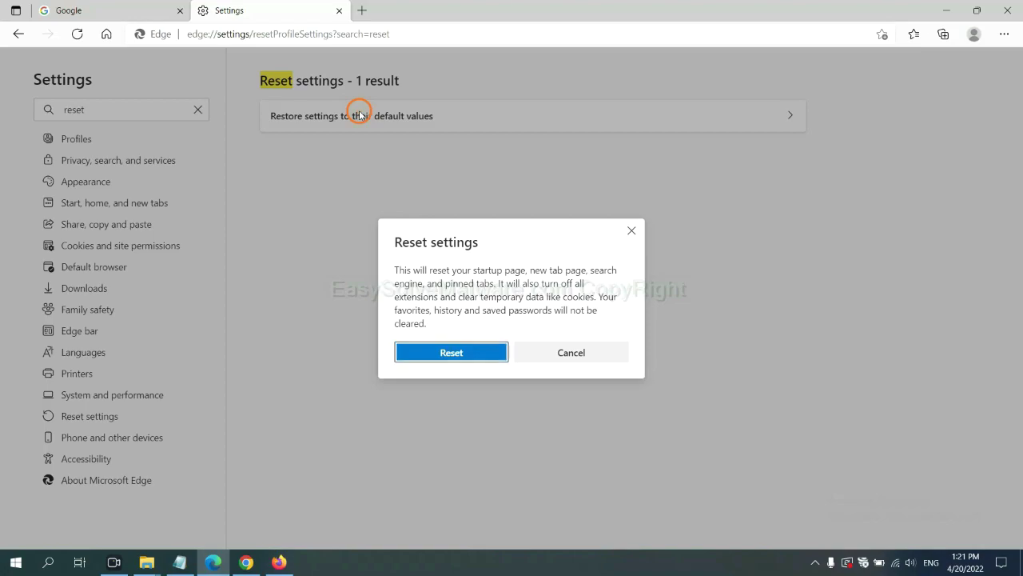